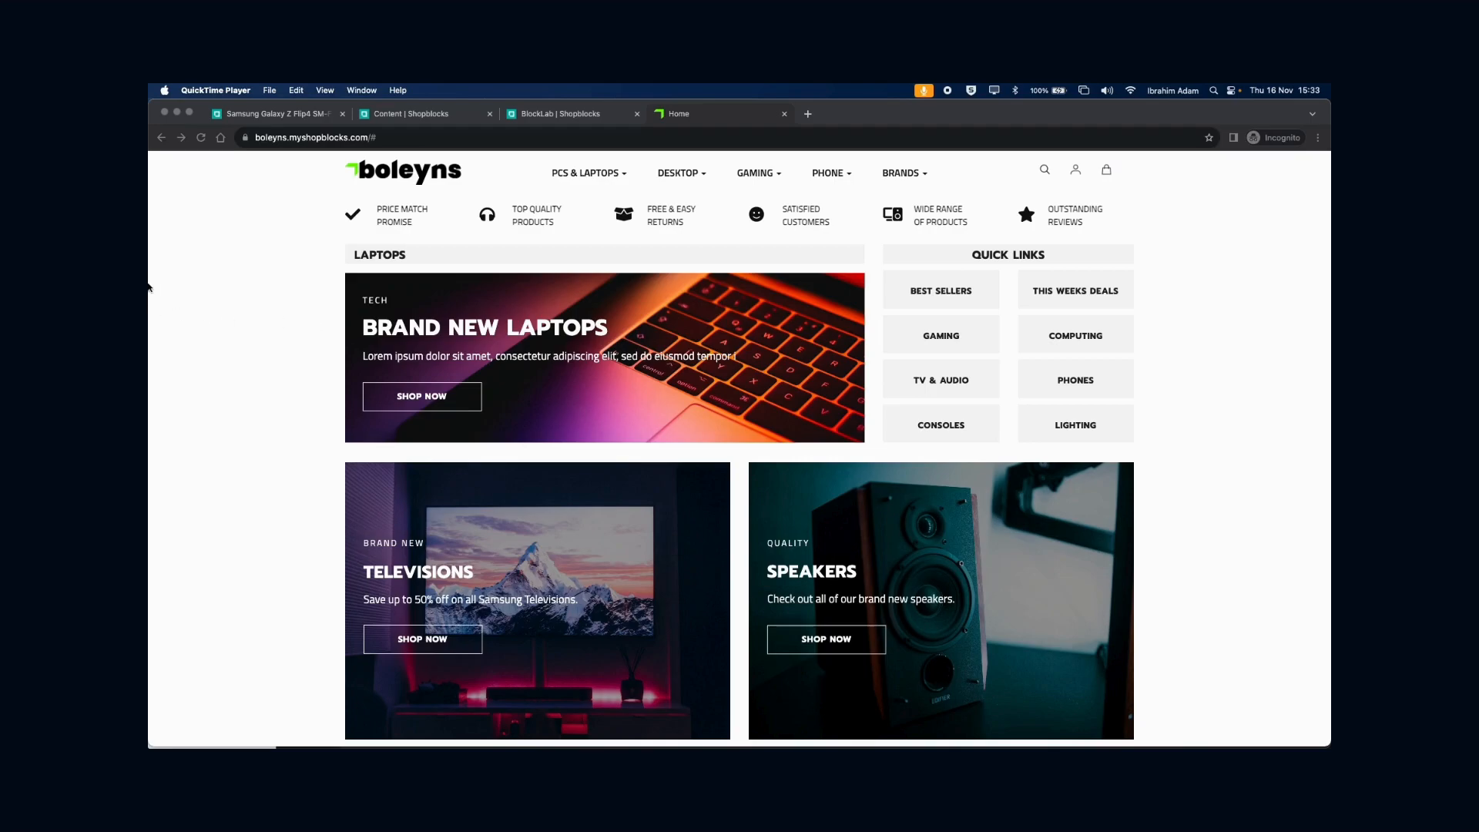
# - Bring up the Samsung Galaxy Z Flip4 product edit page from its Chrome tab
pyautogui.click(247, 264)
pyautogui.click(278, 117)
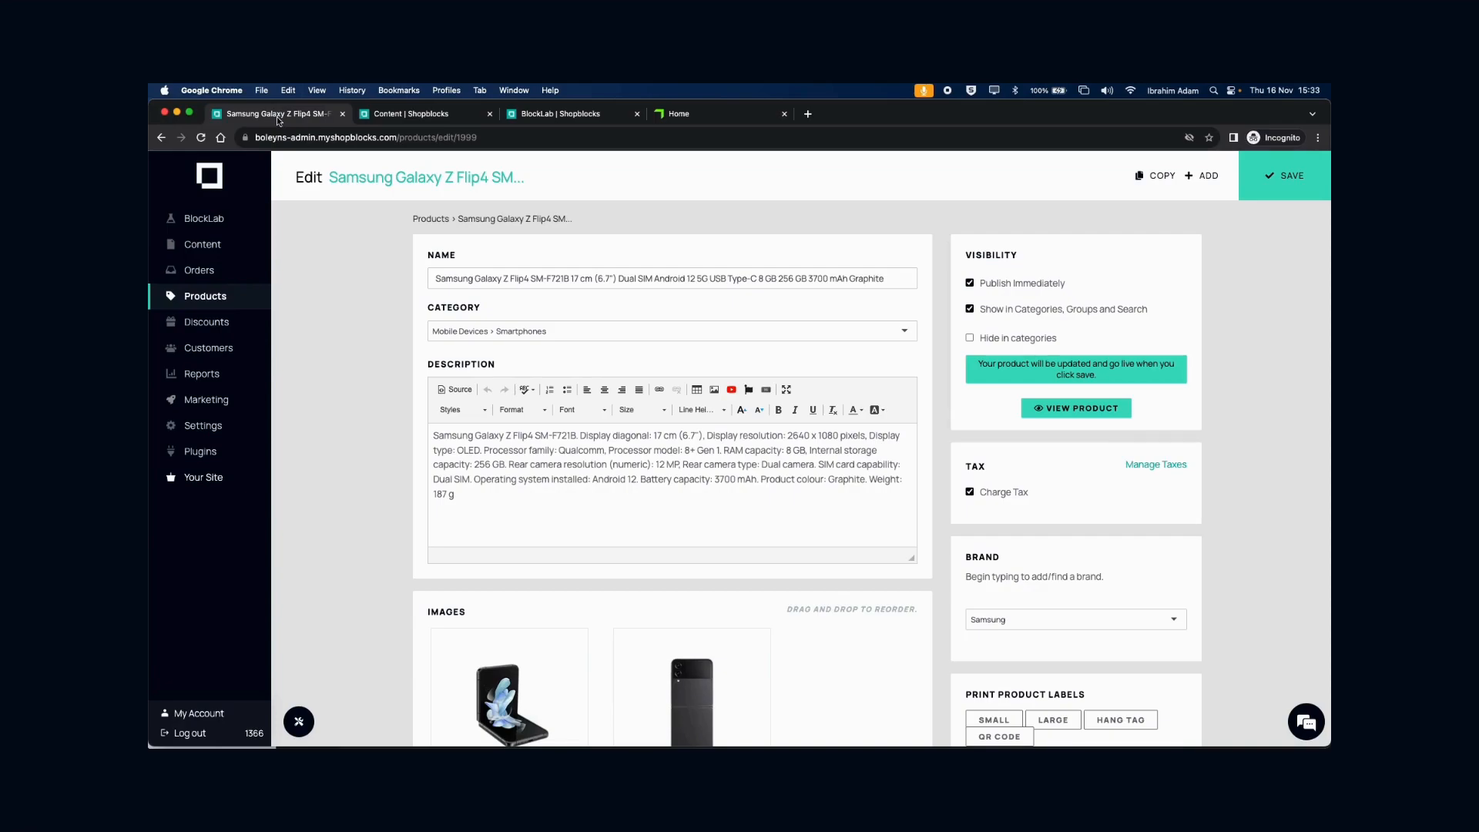
# - Glance at the Snippets and BlockLab pages, then scroll the Flip4 product page to its Tags panel
pyautogui.click(382, 118)
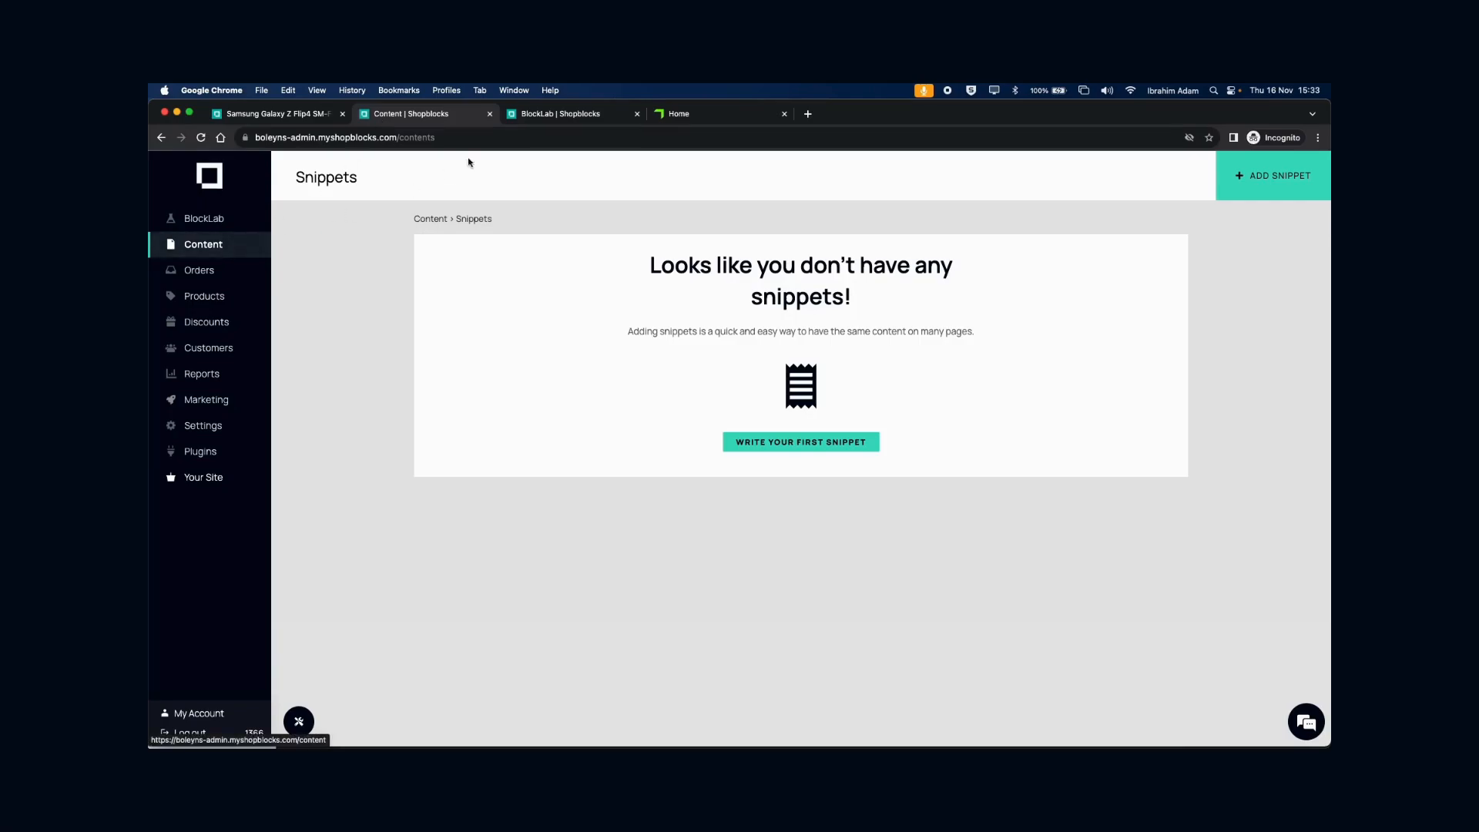
pyautogui.click(526, 114)
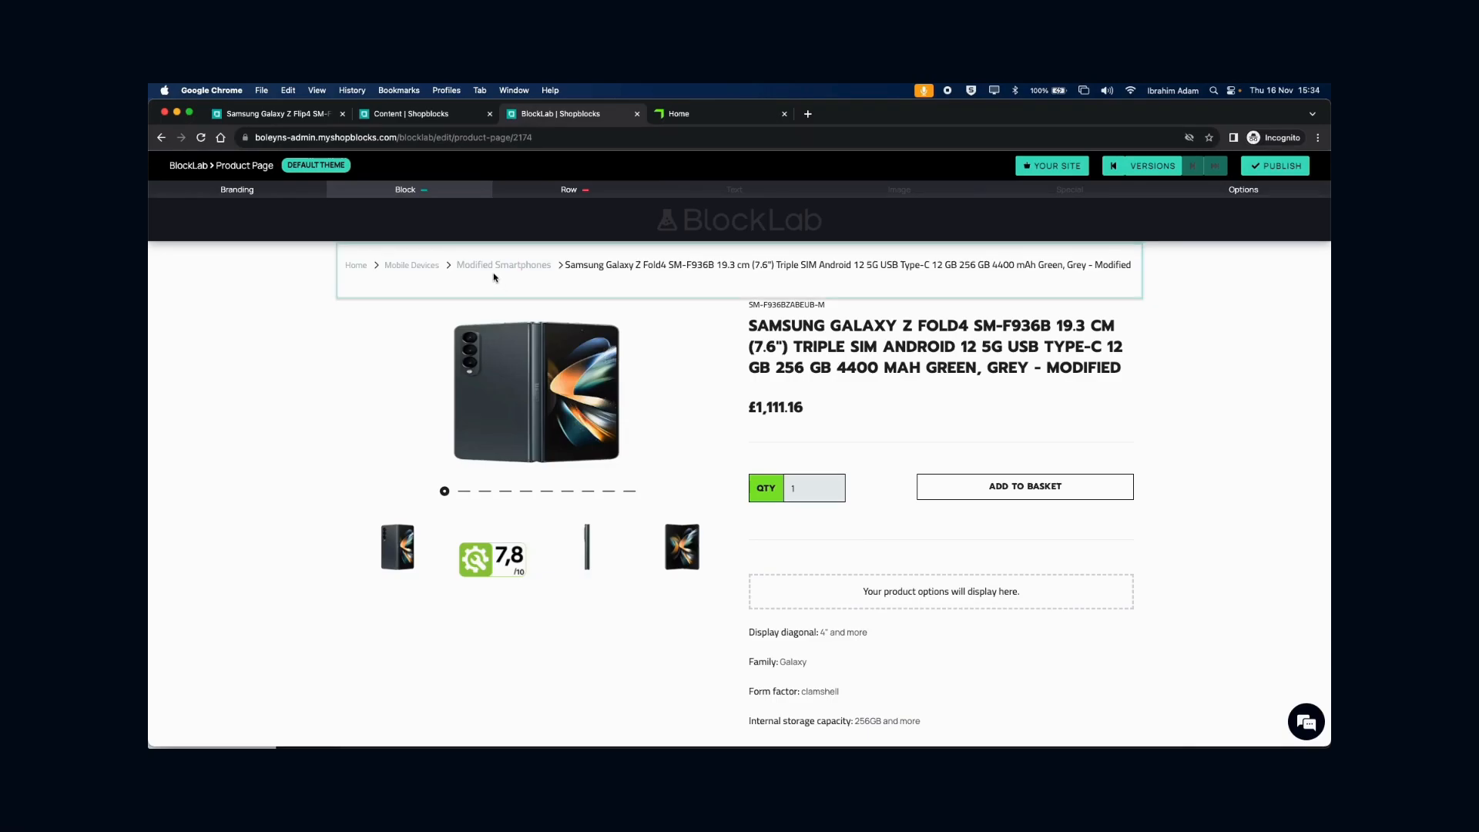
pyautogui.click(254, 114)
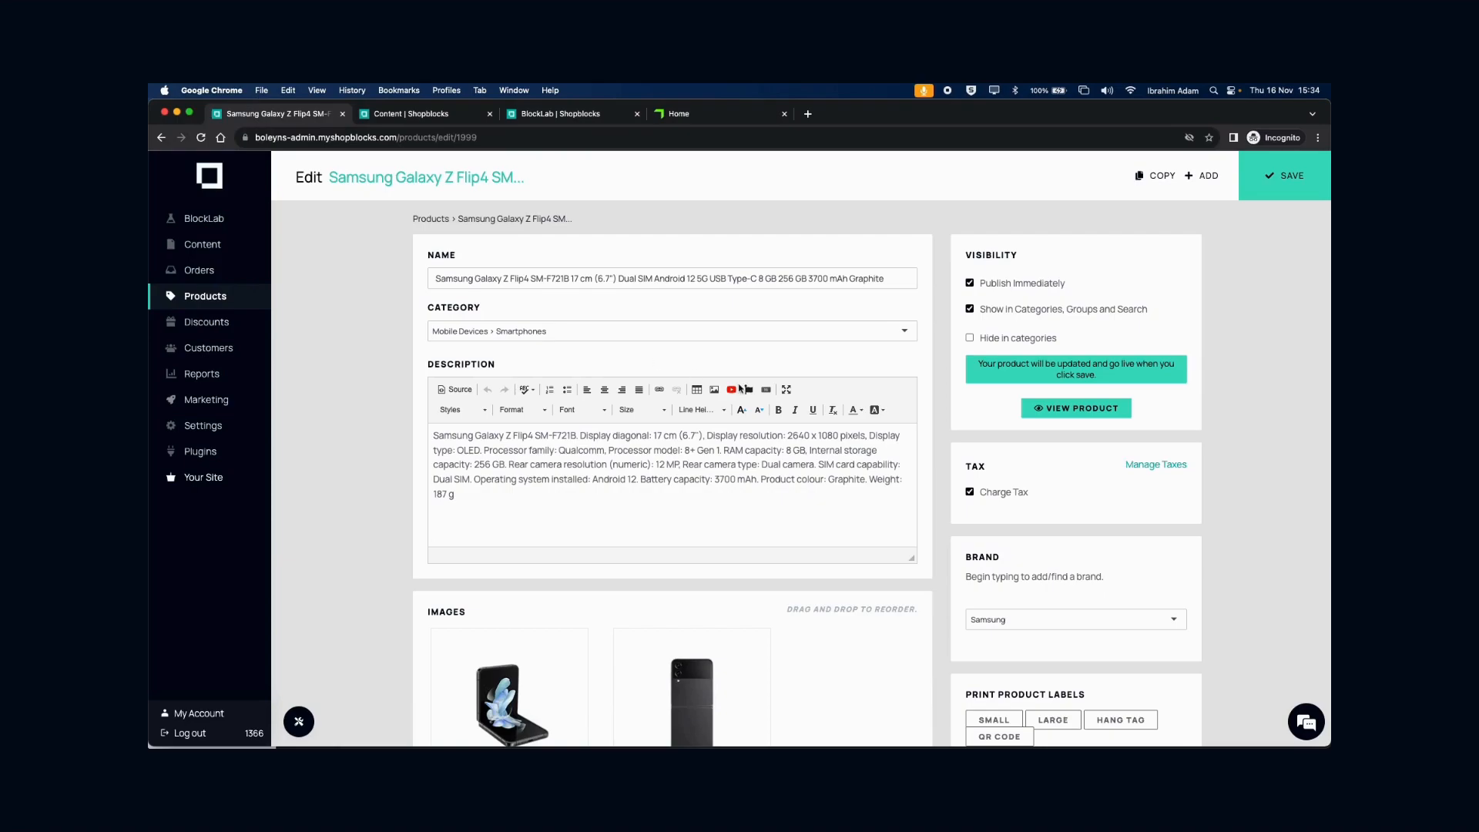
pyautogui.scroll(-5, 878, 412)
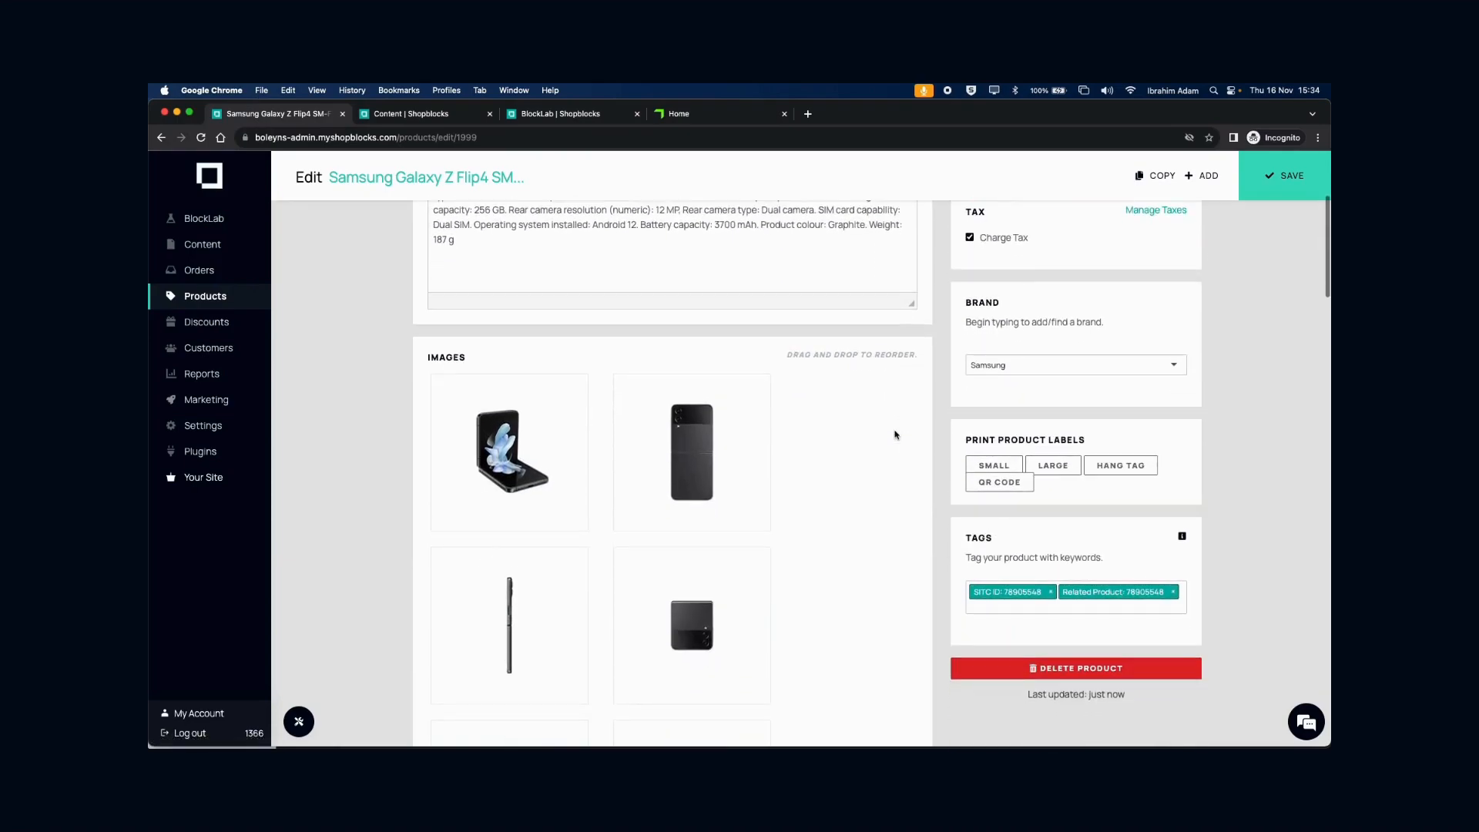
pyautogui.scroll(-2, 890, 434)
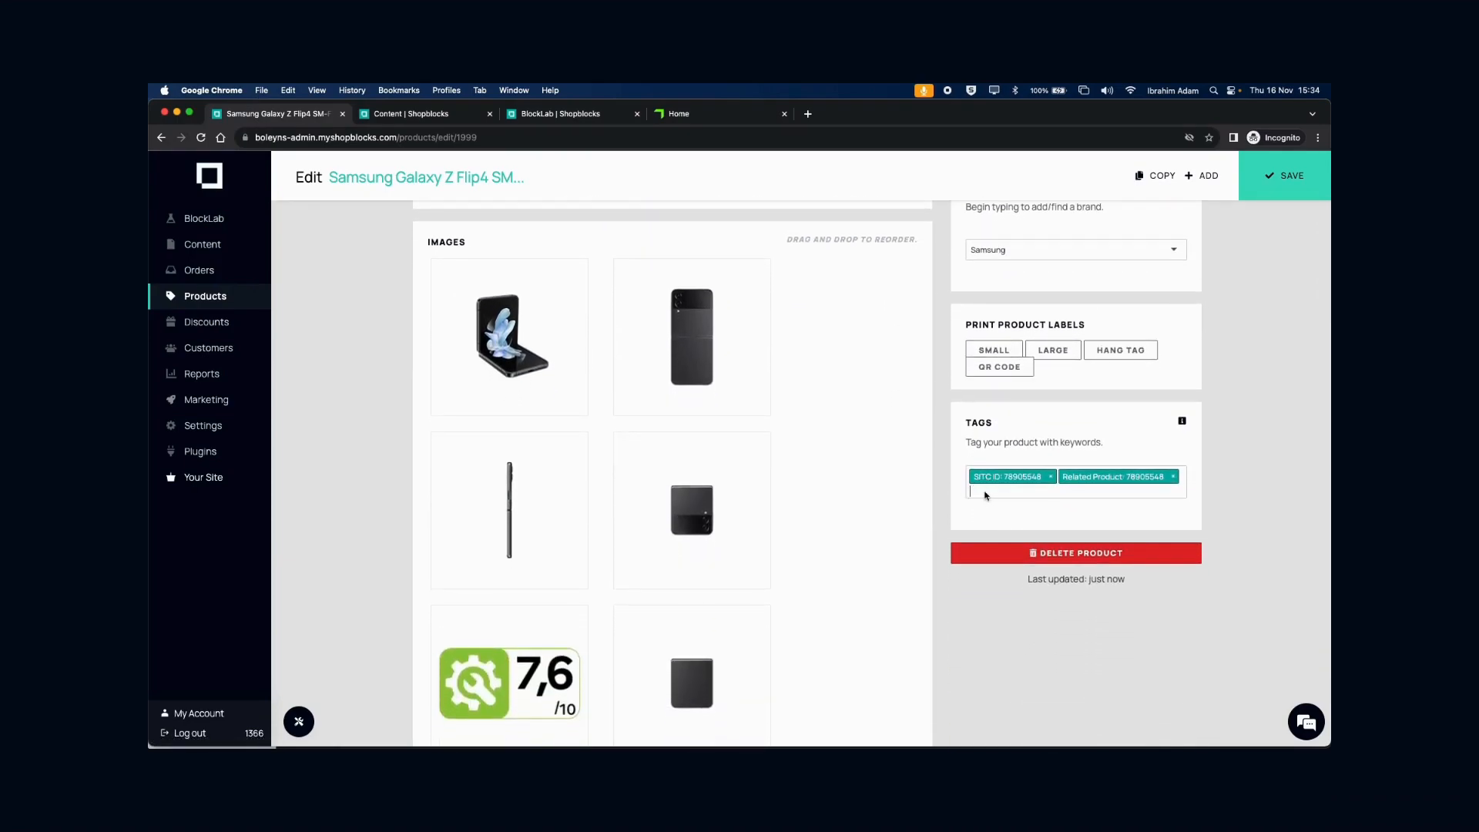
# - Add the SamsungDelivery tag to the Galaxy Z Flip4 and save the product
pyautogui.click(983, 494)
pyautogui.write('SamsungDelivery')
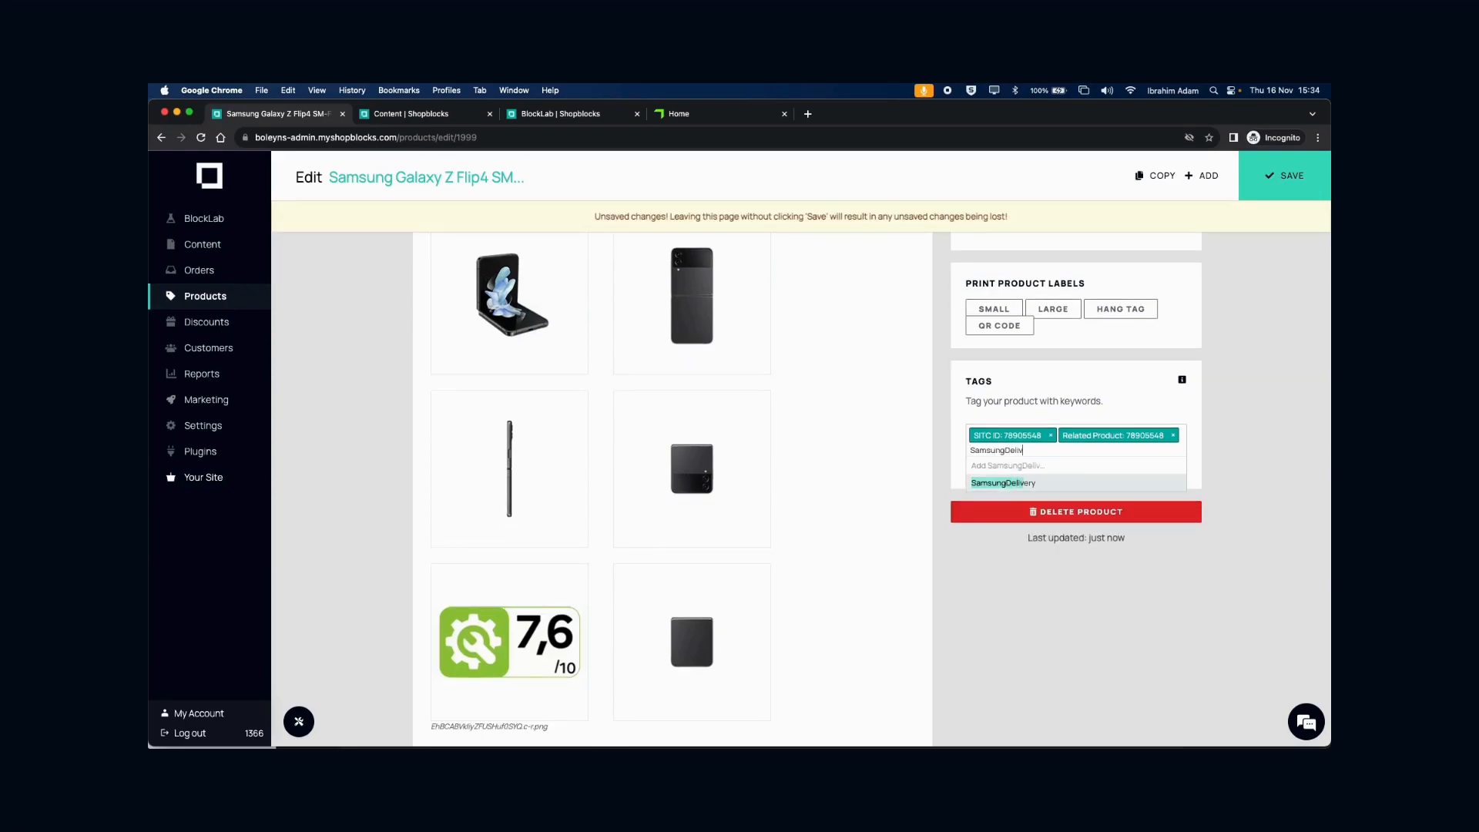
pyautogui.press('Return')
pyautogui.click(1263, 266)
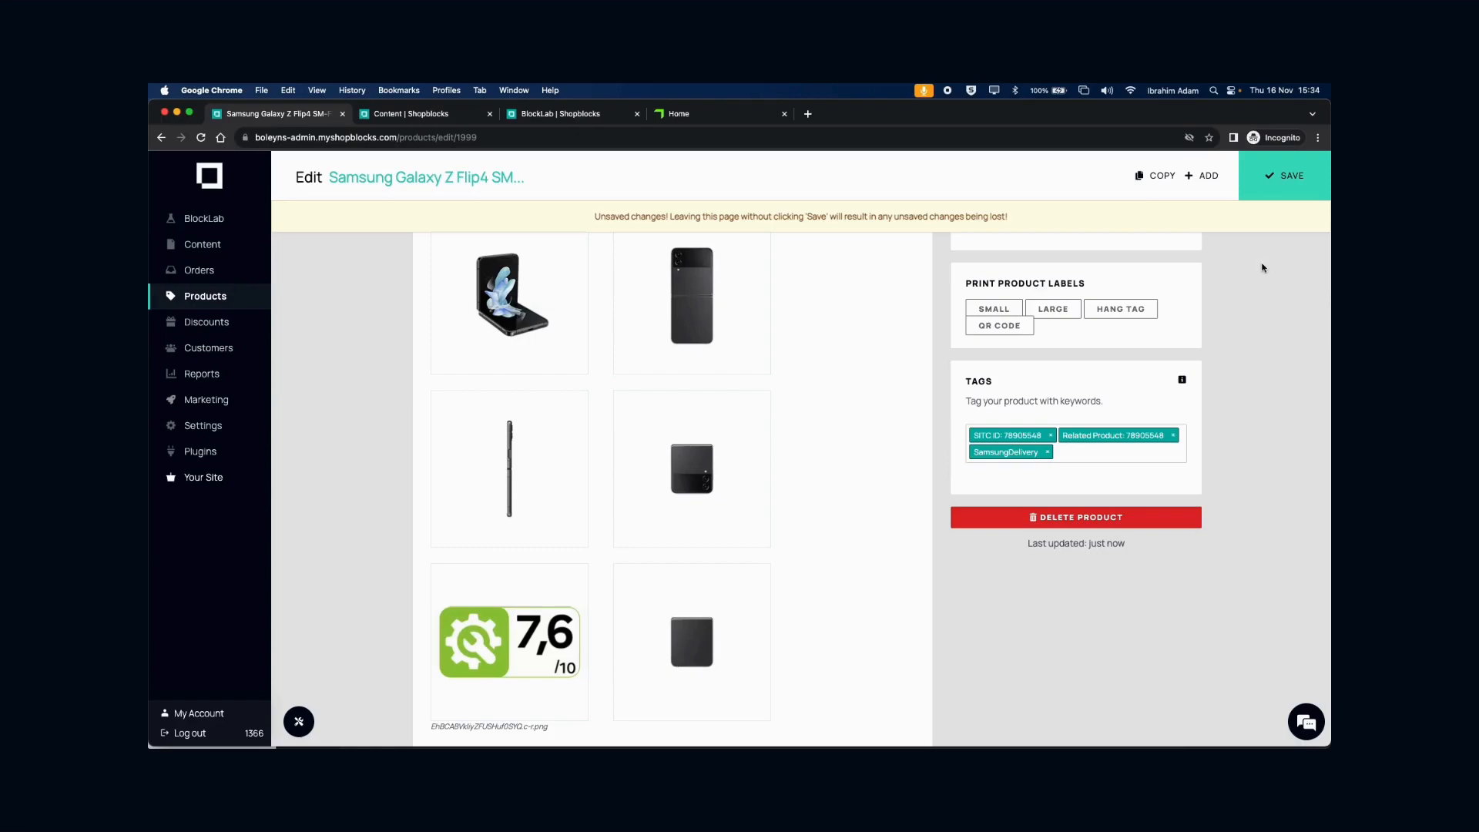
pyautogui.click(1281, 184)
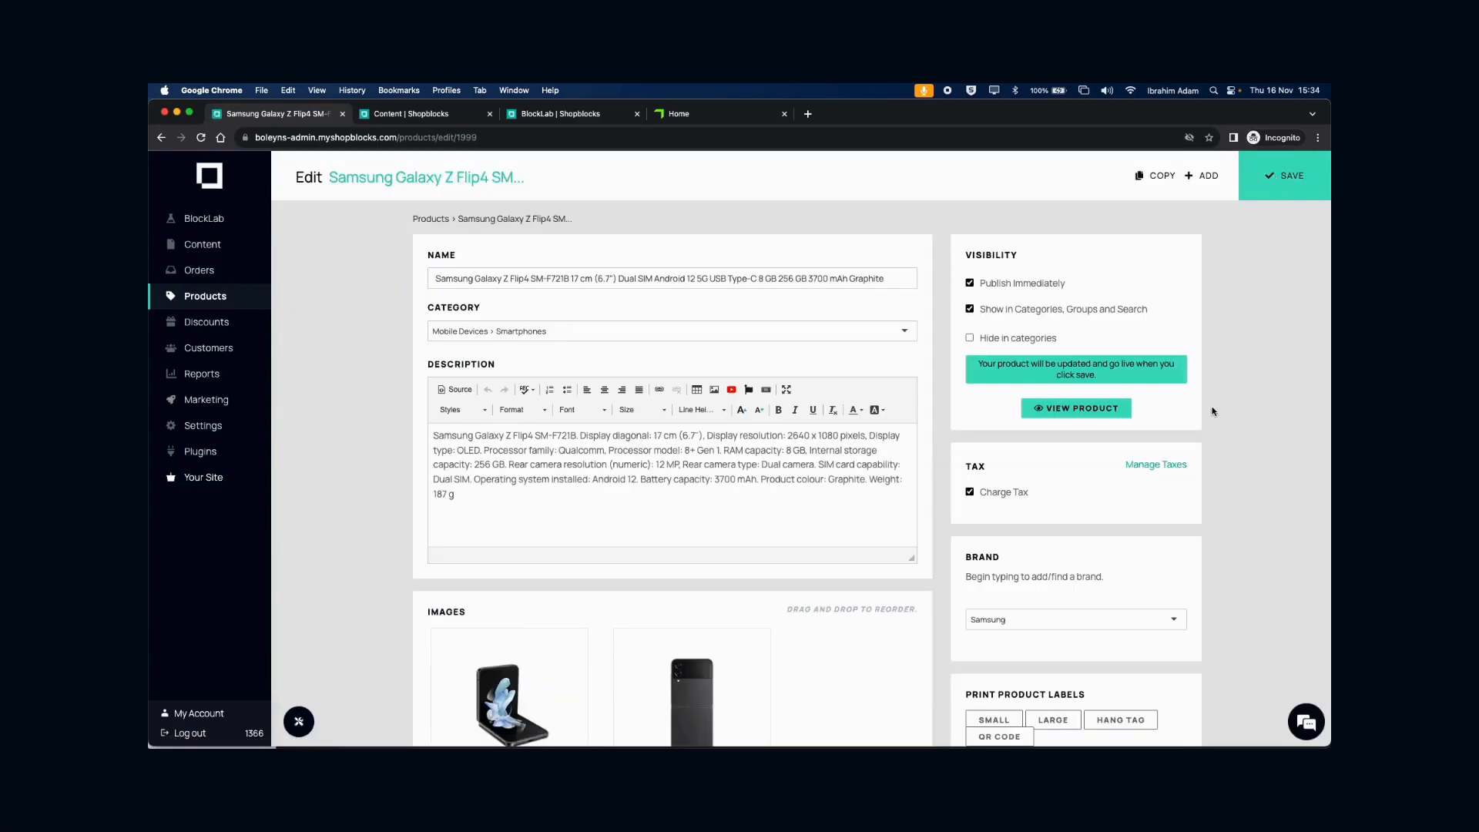
pyautogui.scroll(-5, 1212, 411)
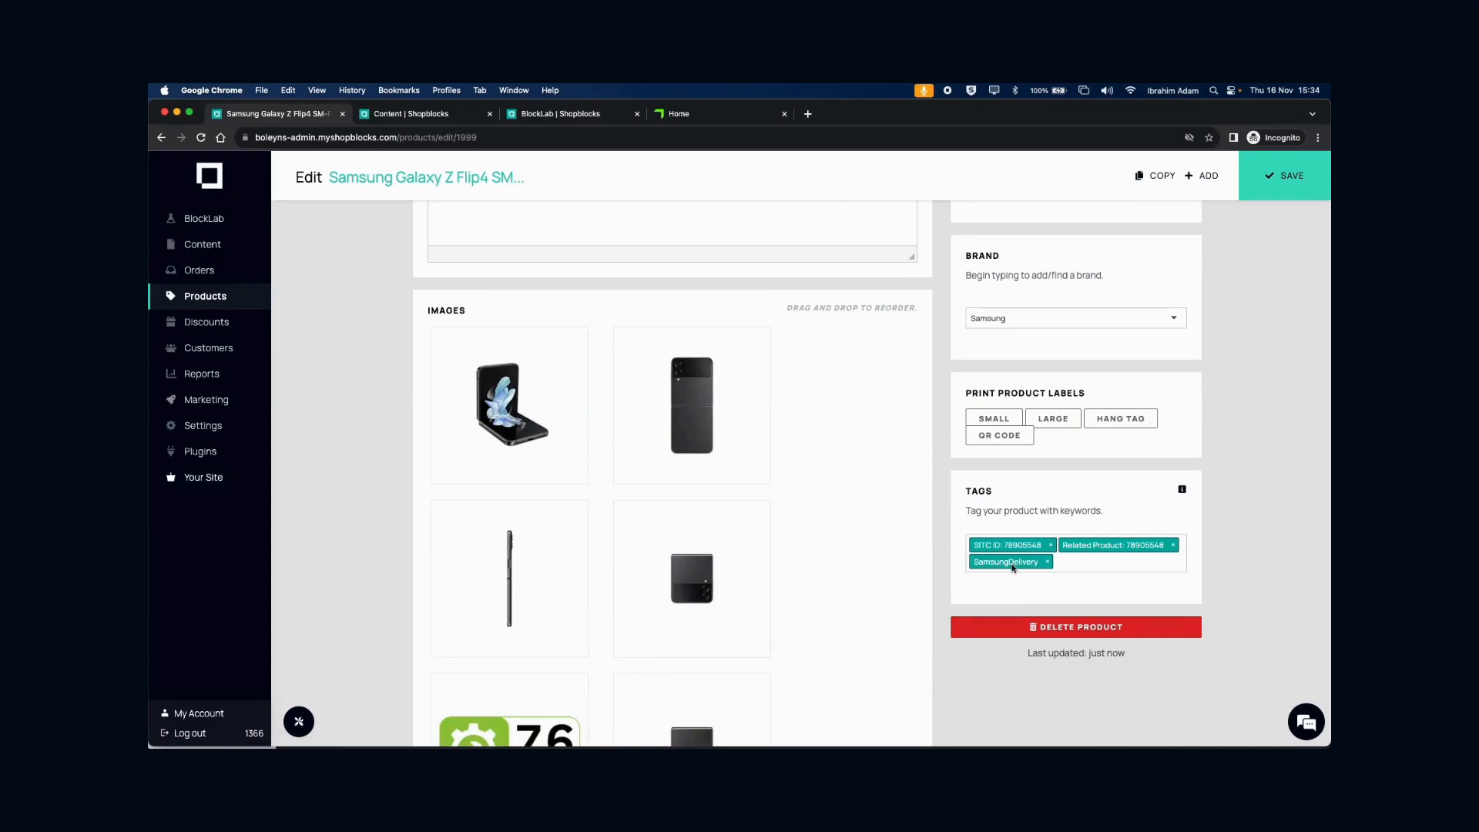
# - Create and save a snippet named 'Samsung Delivery' with the content 'Free Next Day Delivery'
pyautogui.click(413, 113)
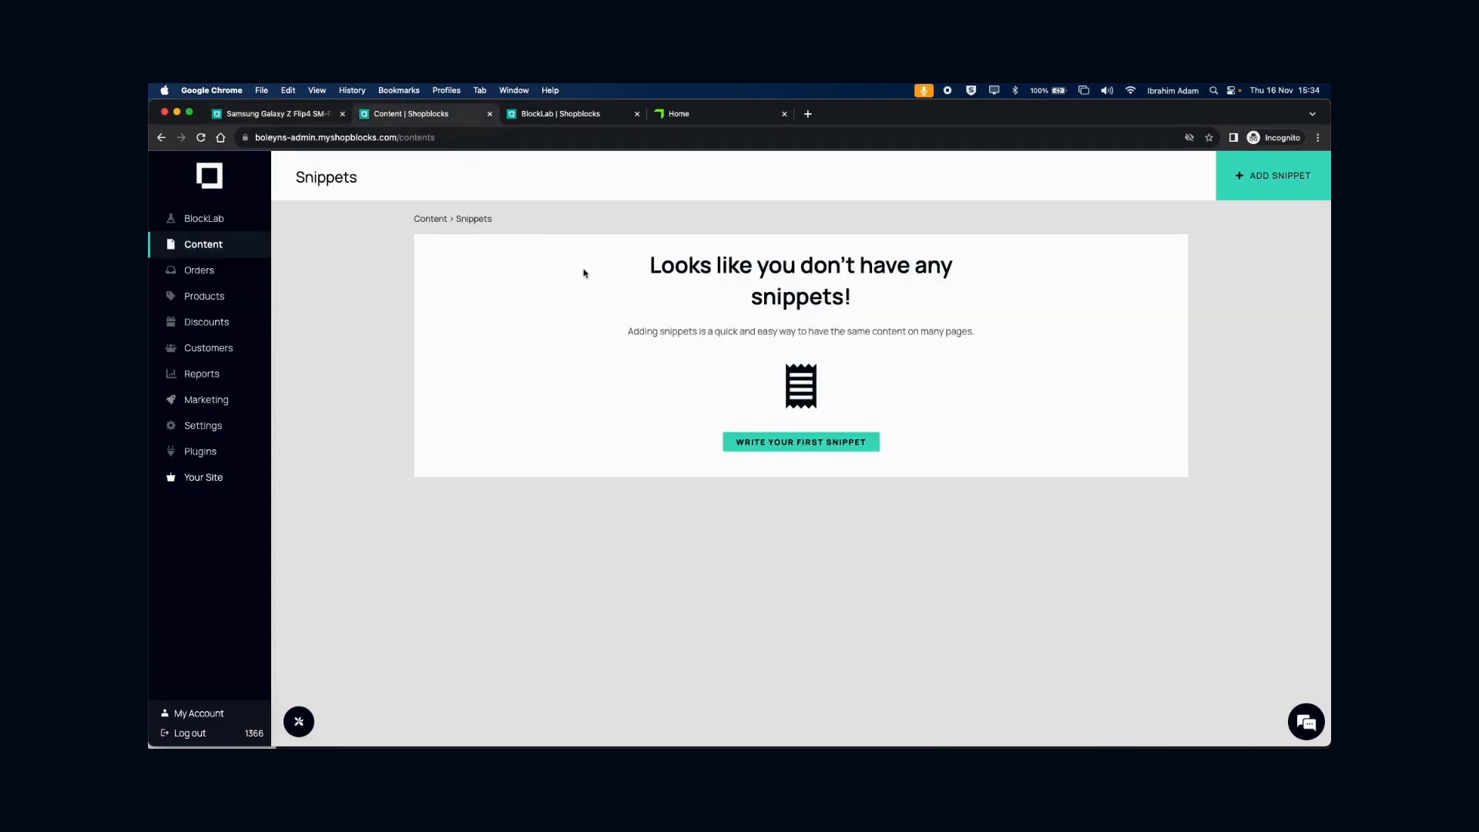
pyautogui.click(1263, 180)
pyautogui.click(498, 283)
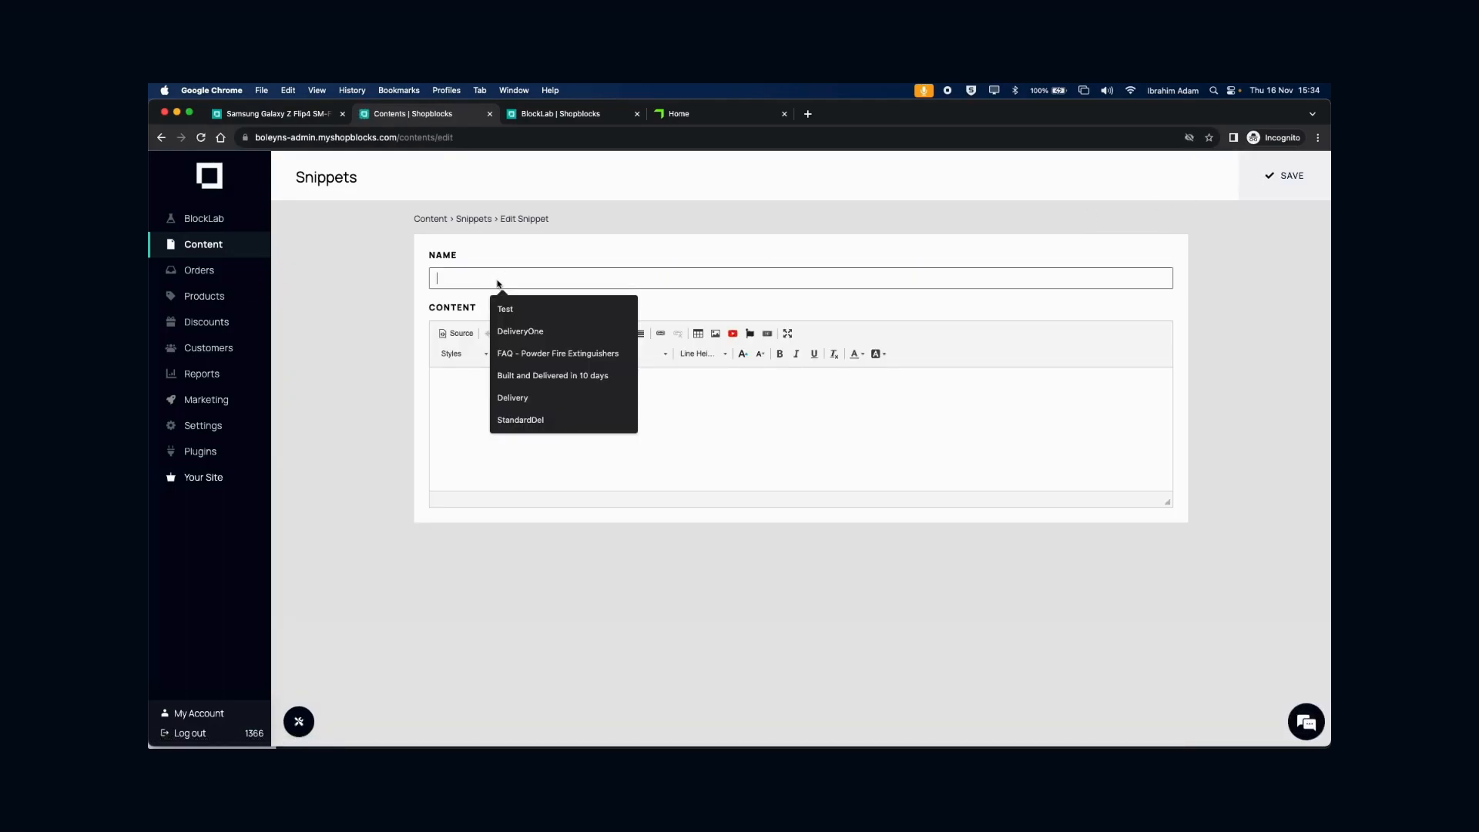
pyautogui.write('Samsung')
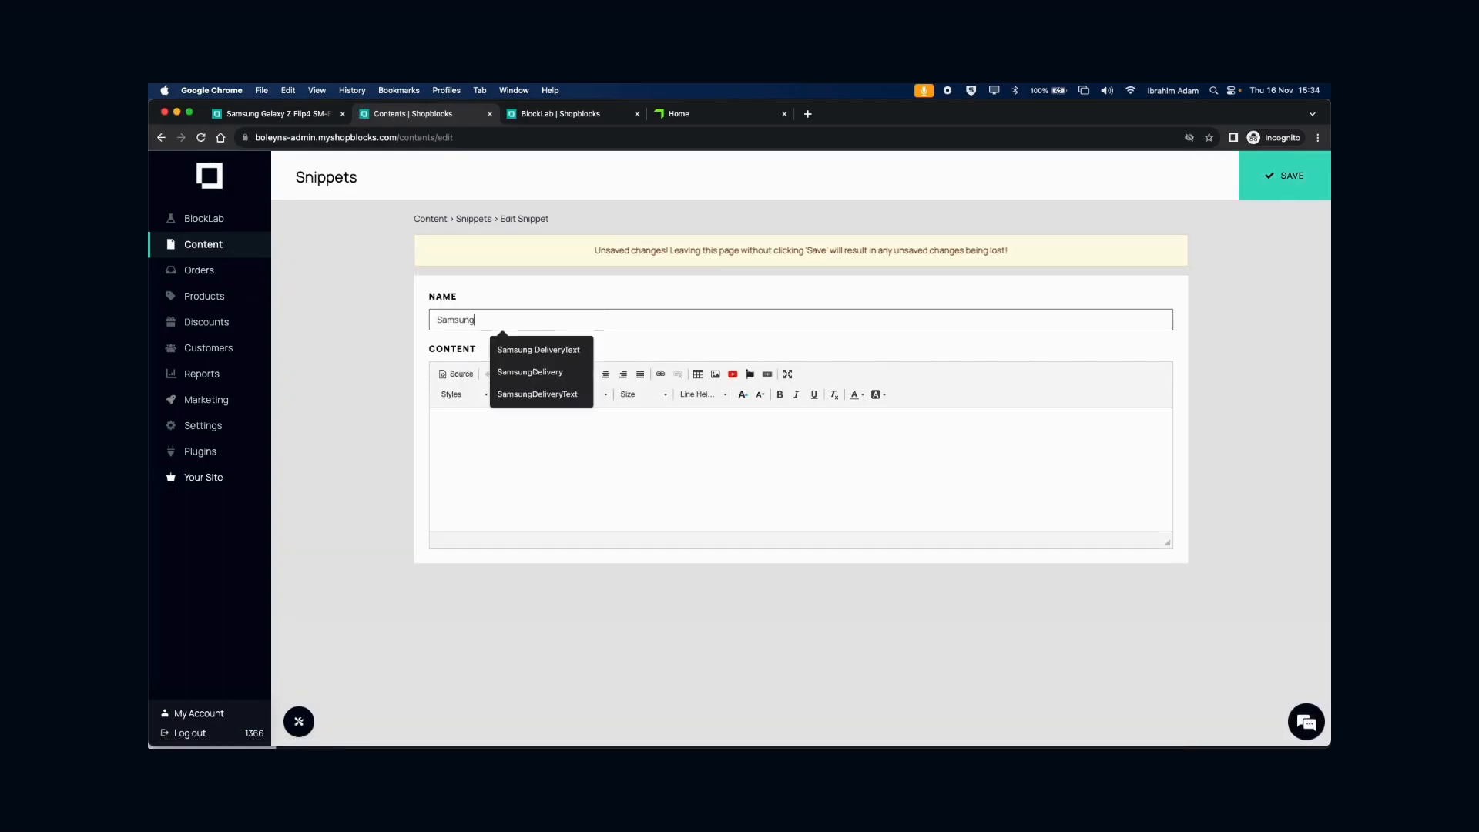
pyautogui.write(' Delivery')
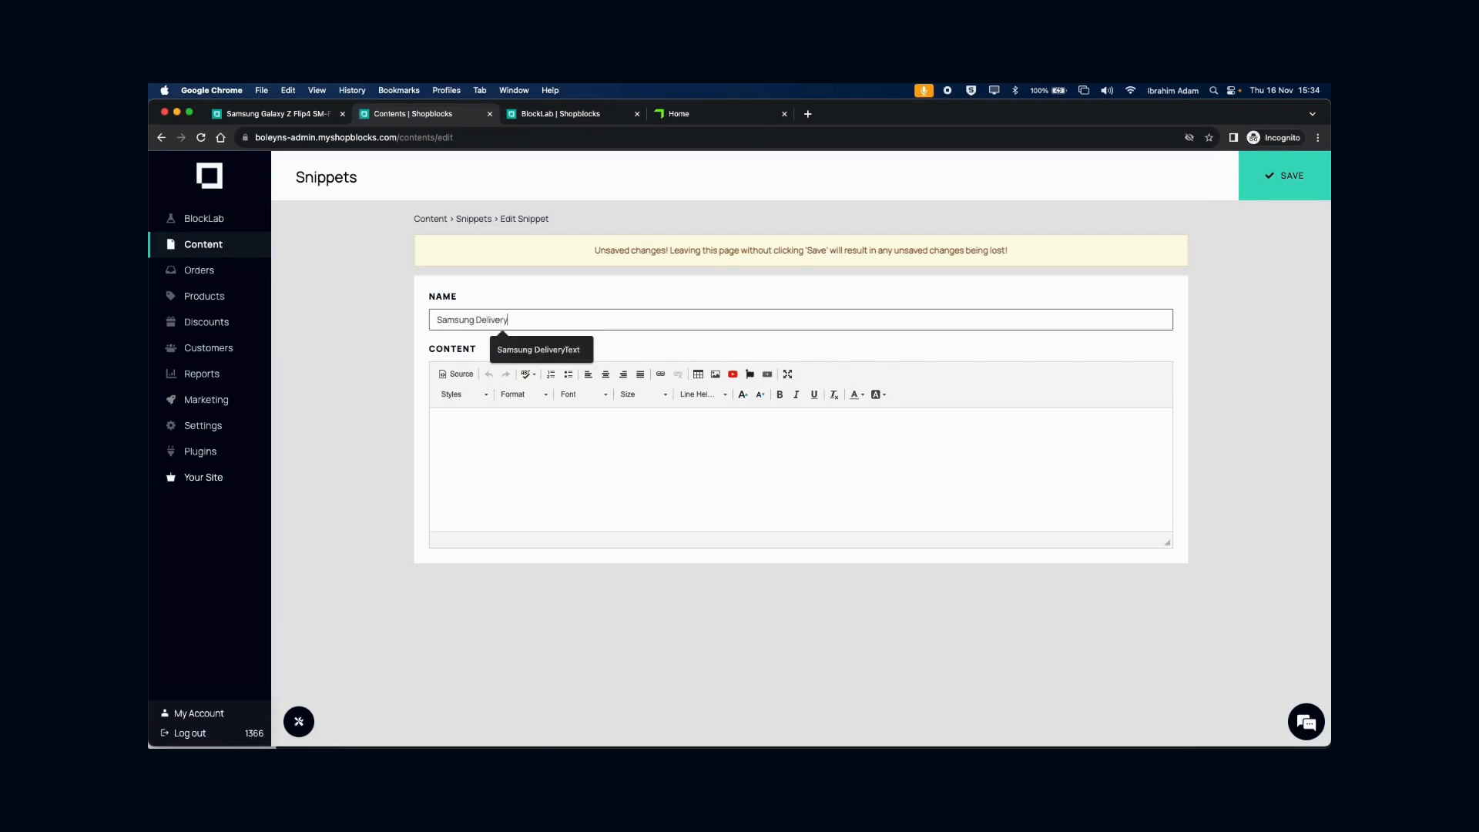
pyautogui.press('Tab')
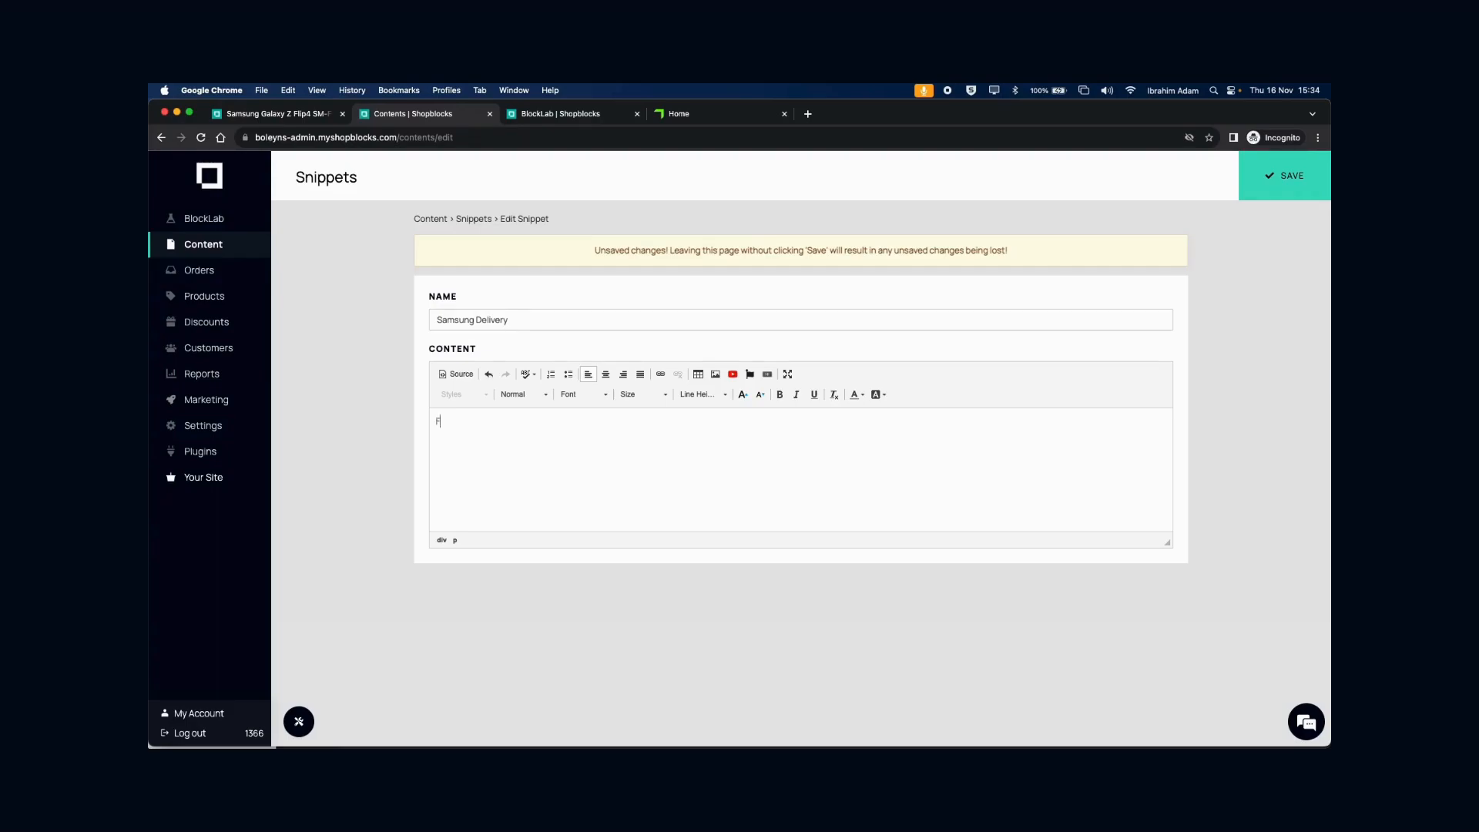
pyautogui.write('Free Next Day Delivery')
pyautogui.click(1282, 180)
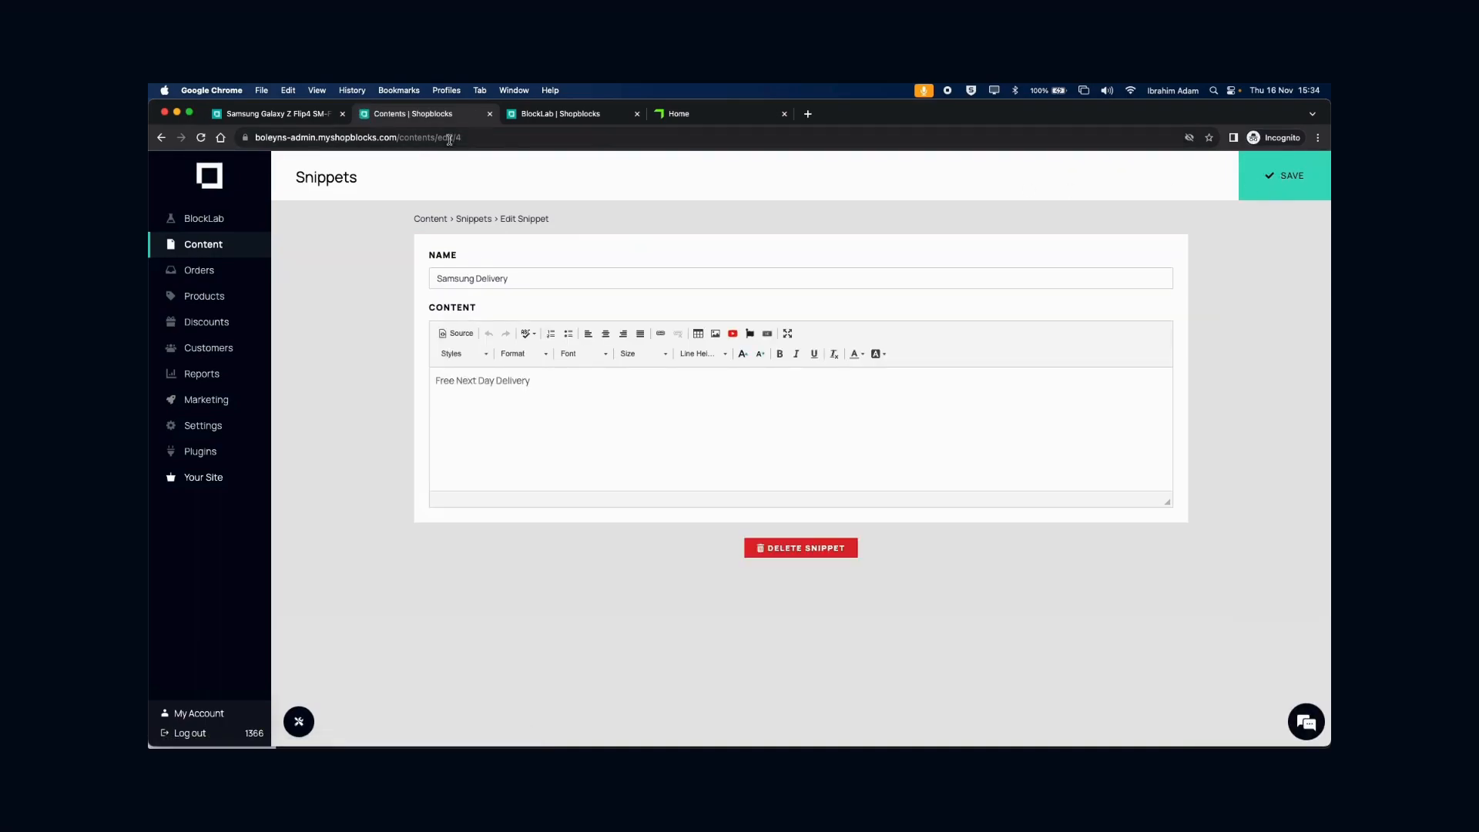
pyautogui.click(530, 117)
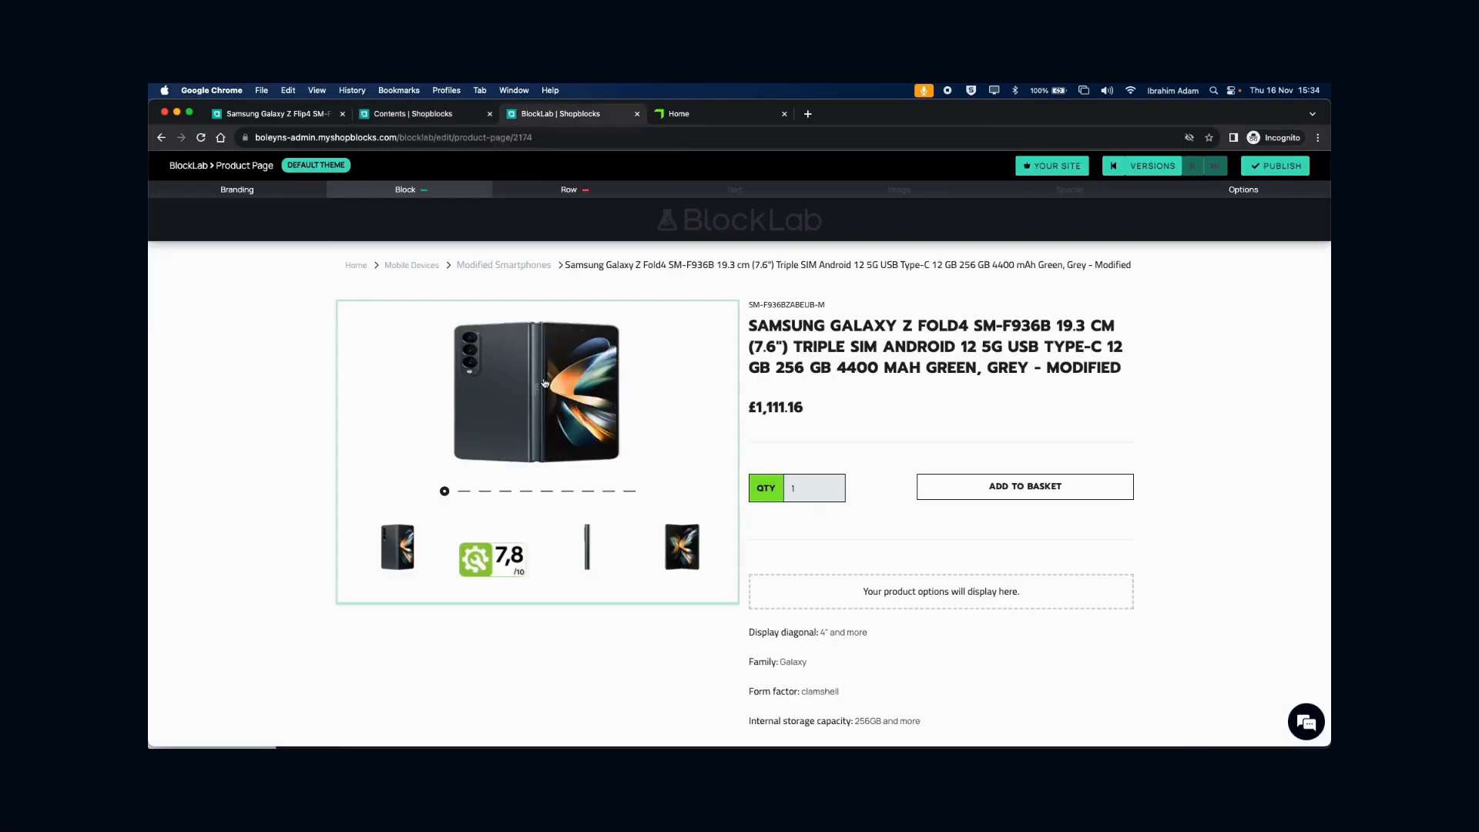
# - Add a custom HTML block to the product page and replace snippetName with 'Samsung Delivery'
pyautogui.click(543, 382)
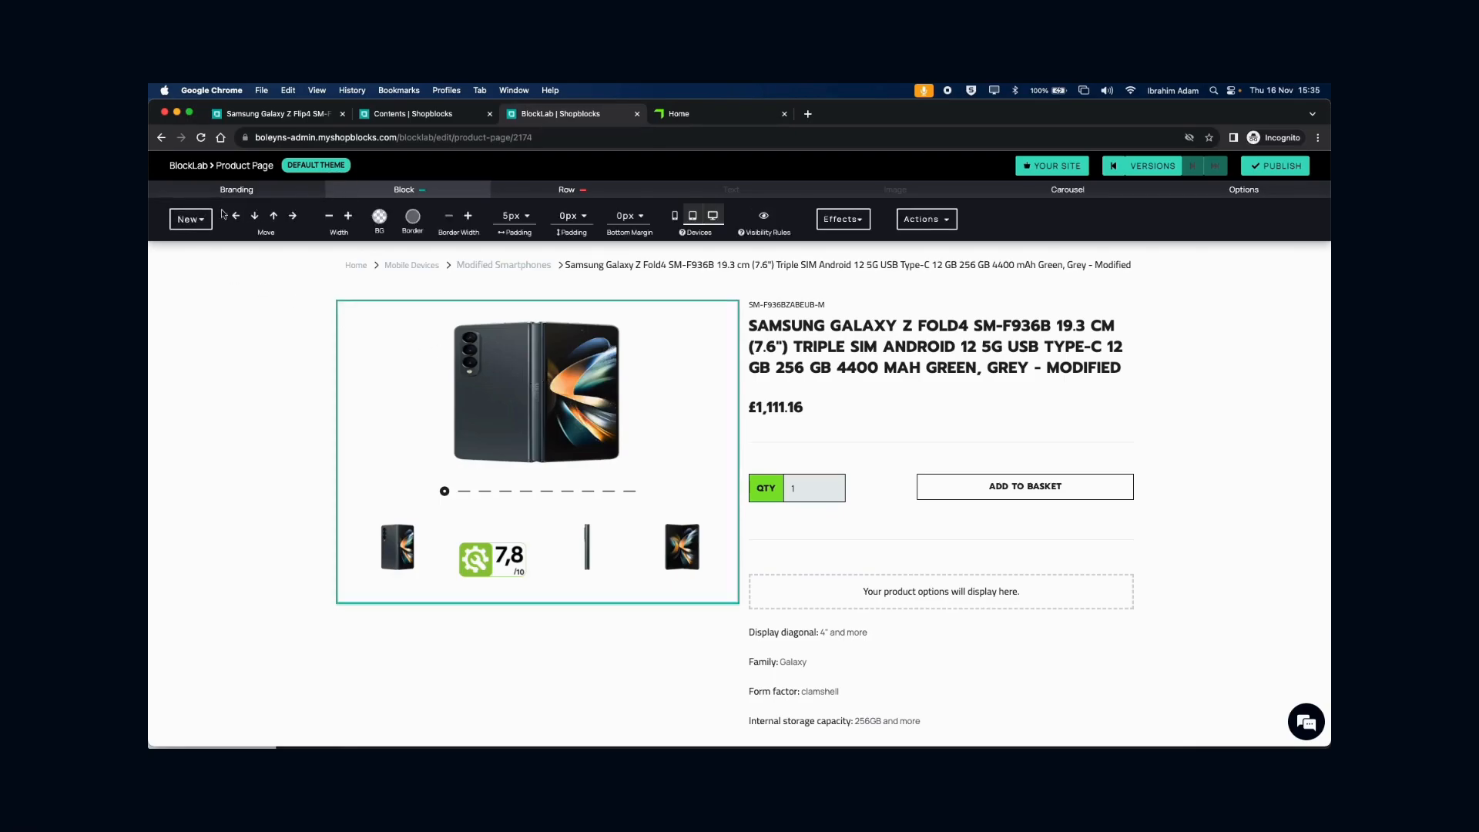
pyautogui.click(190, 219)
pyautogui.click(339, 348)
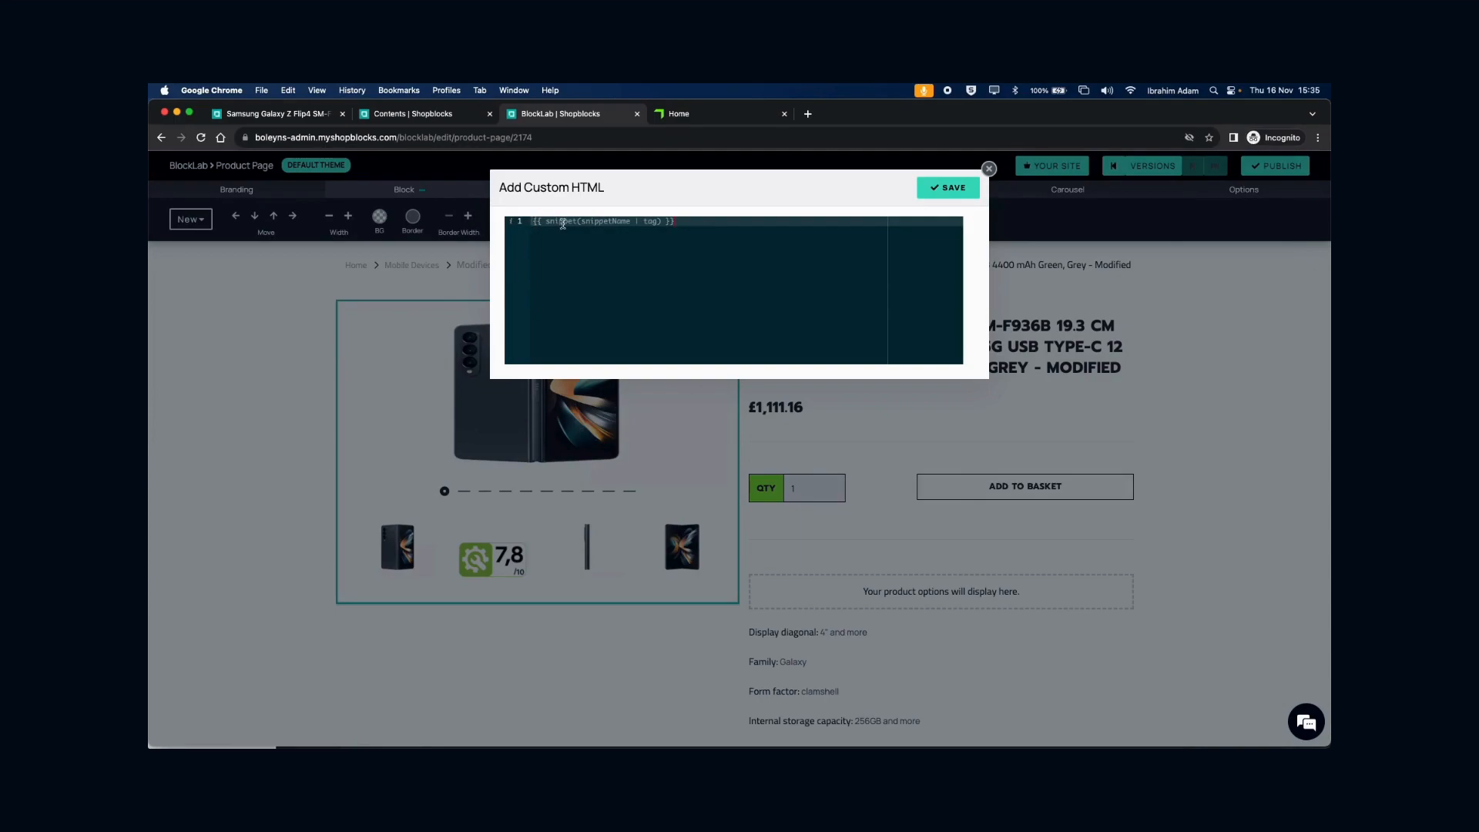
pyautogui.doubleClick(601, 223)
pyautogui.click(649, 223)
pyautogui.doubleClick(604, 222)
pyautogui.click(392, 117)
pyautogui.moveTo(534, 270); pyautogui.dragTo(413, 277)
pyautogui.press('super+c')
pyautogui.click(523, 282)
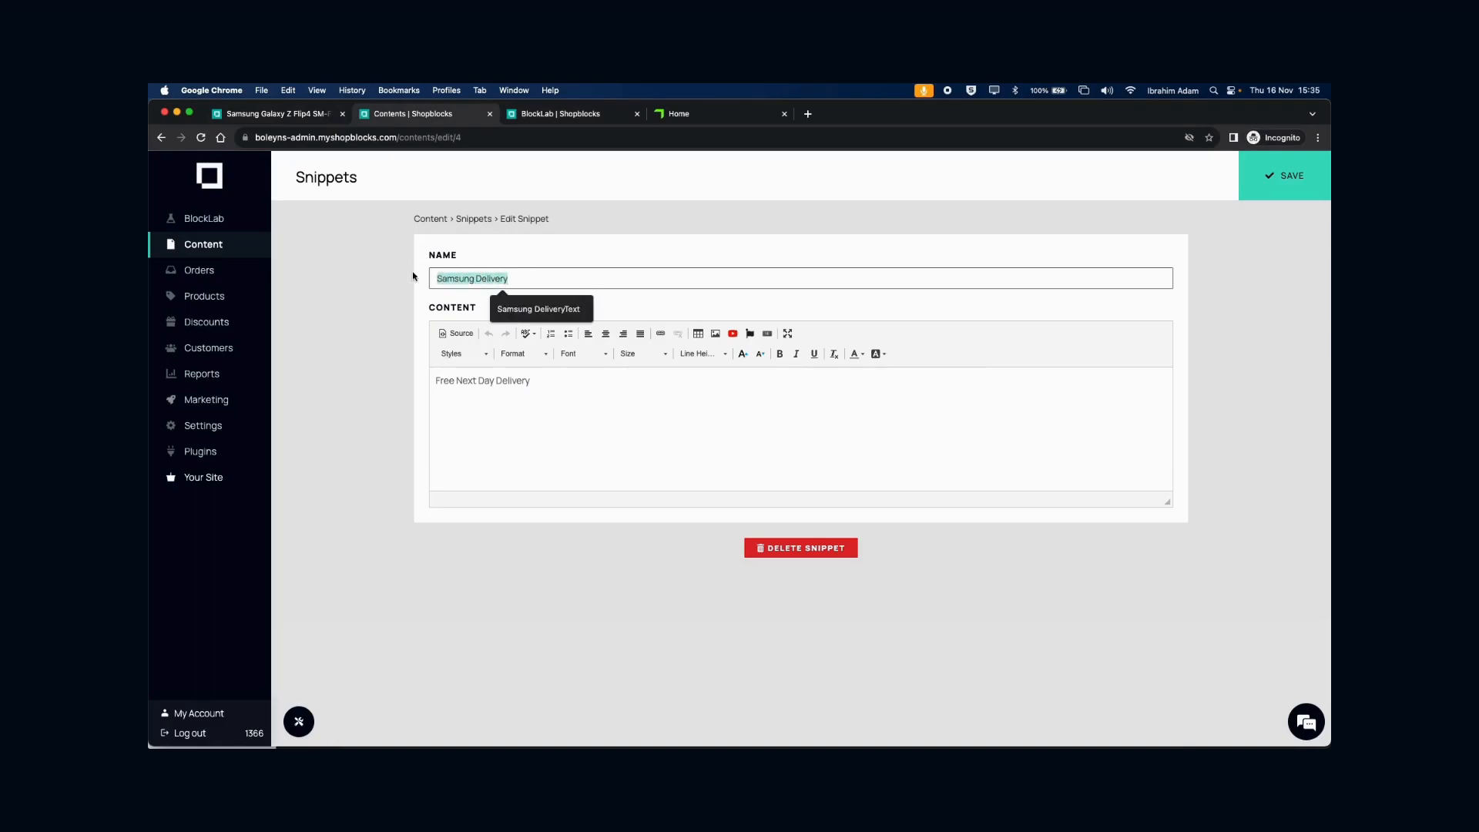
pyautogui.click(553, 113)
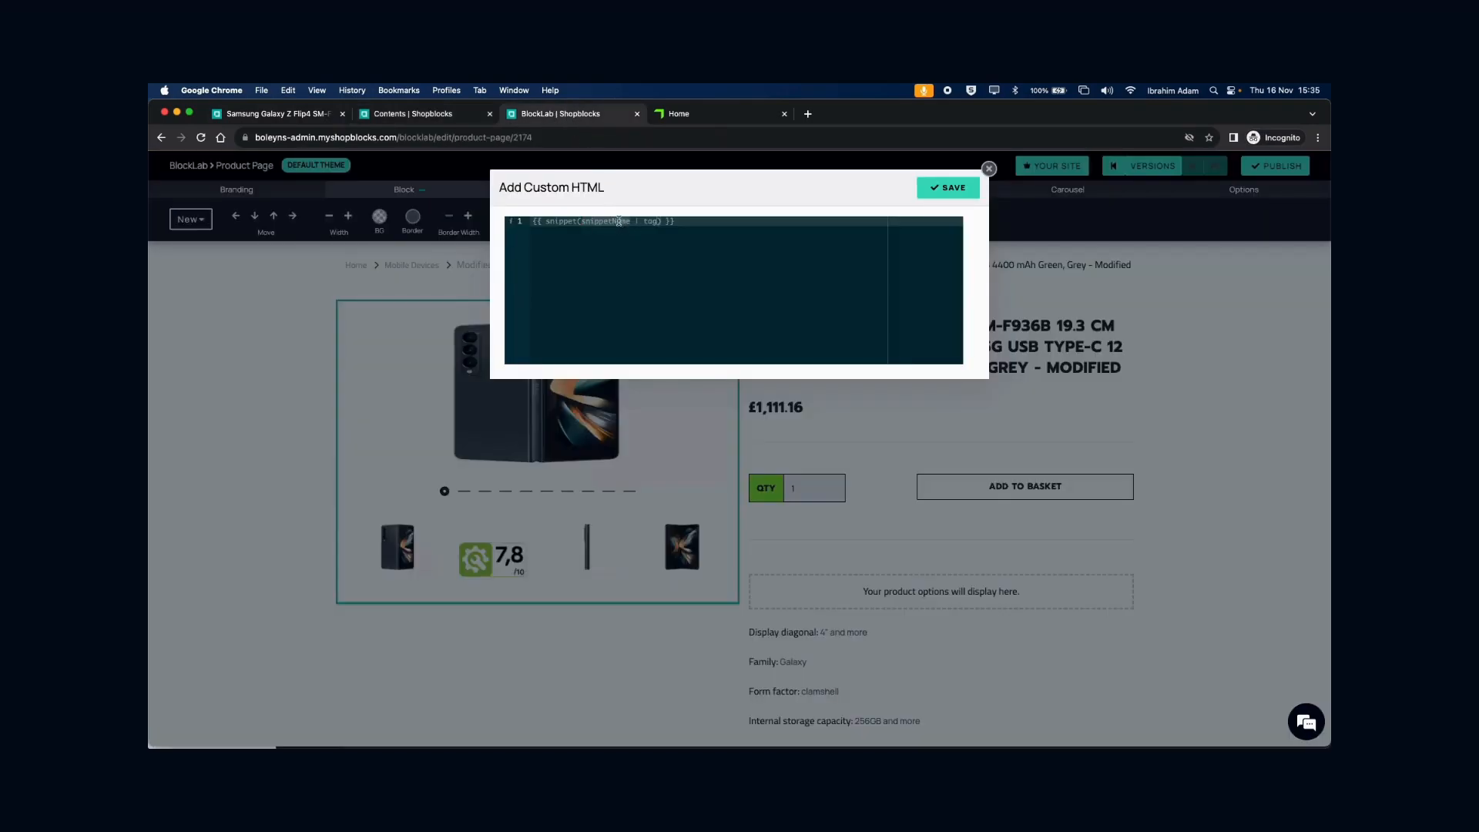
pyautogui.doubleClick(611, 221)
pyautogui.press('super+v')
# - Replace the tag placeholder with SamsungDelivery and save the custom HTML block
pyautogui.click(279, 115)
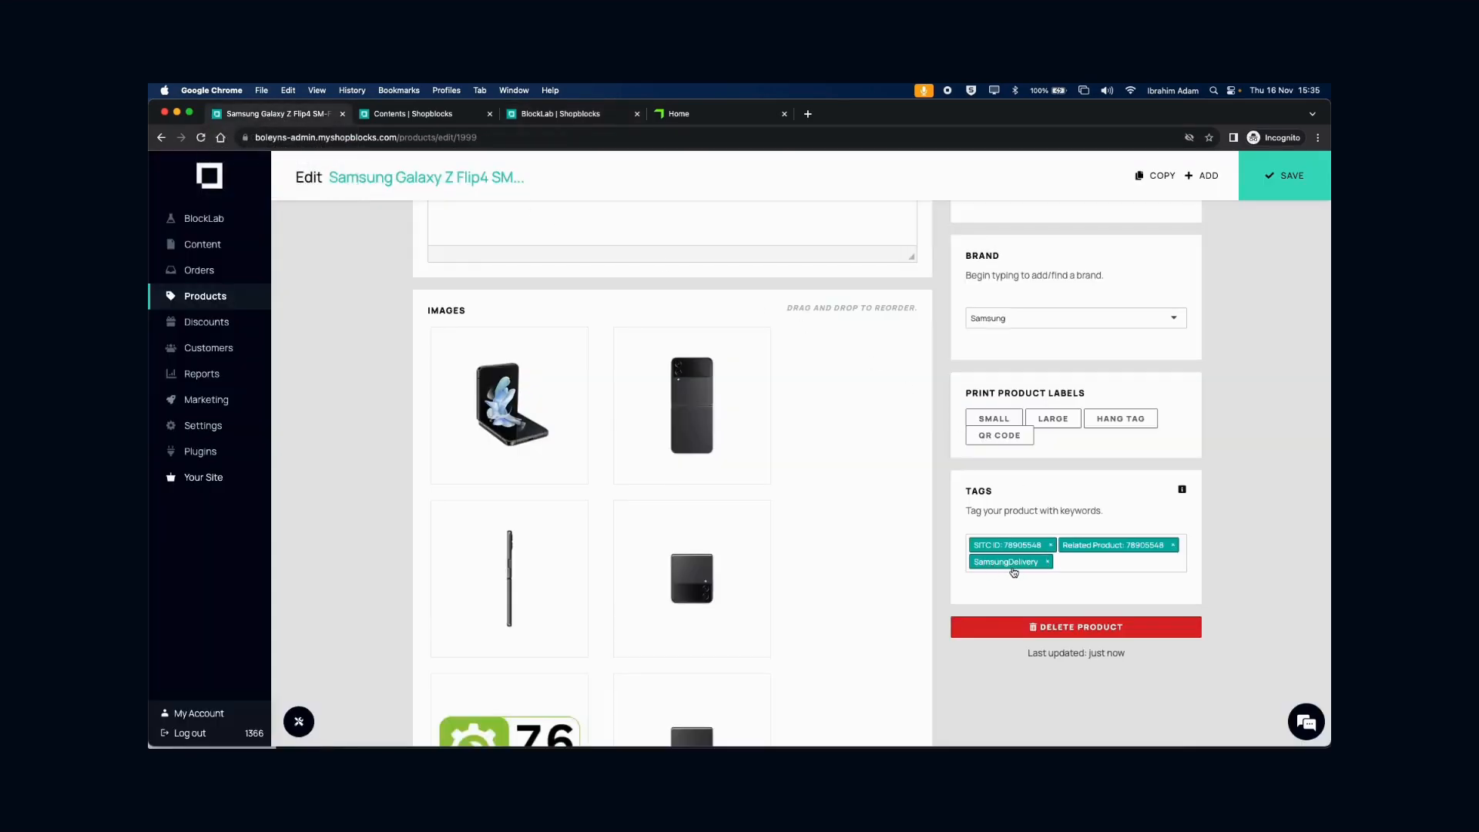
pyautogui.click(584, 112)
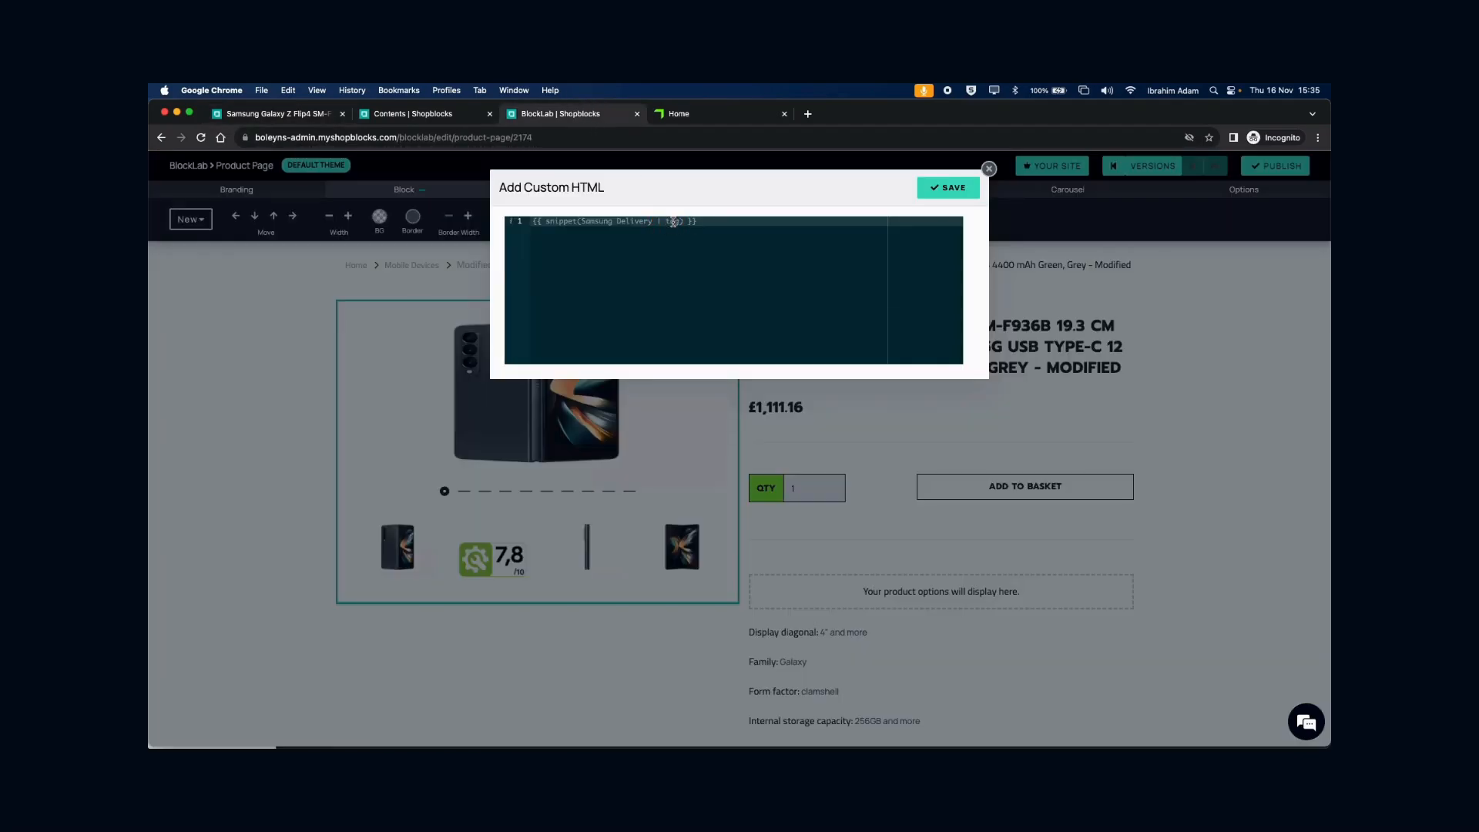
pyautogui.doubleClick(673, 222)
pyautogui.write('5')
pyautogui.write('amsungDelivery')
pyautogui.click(941, 190)
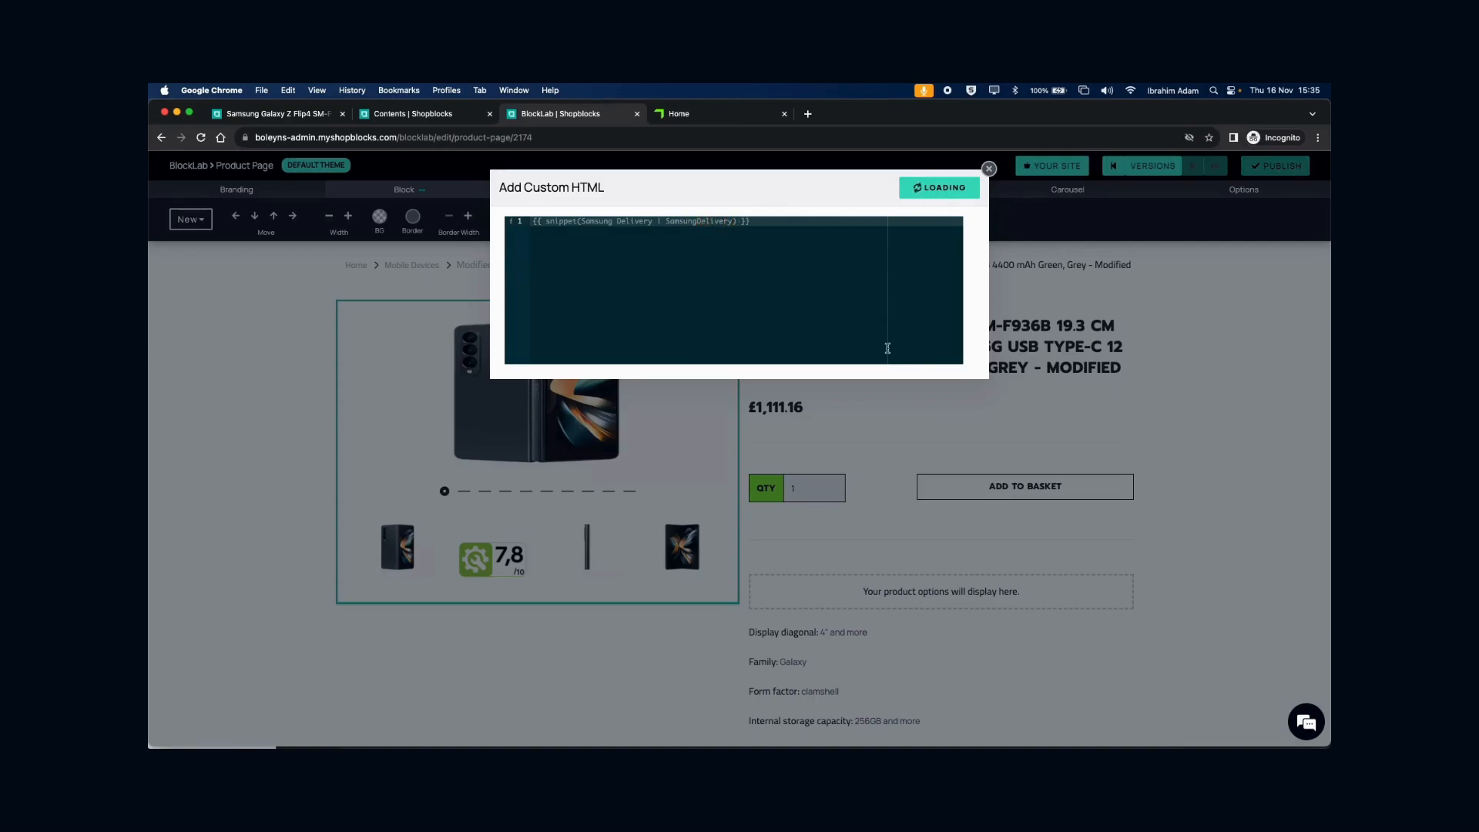
pyautogui.scroll(-10, 875, 352)
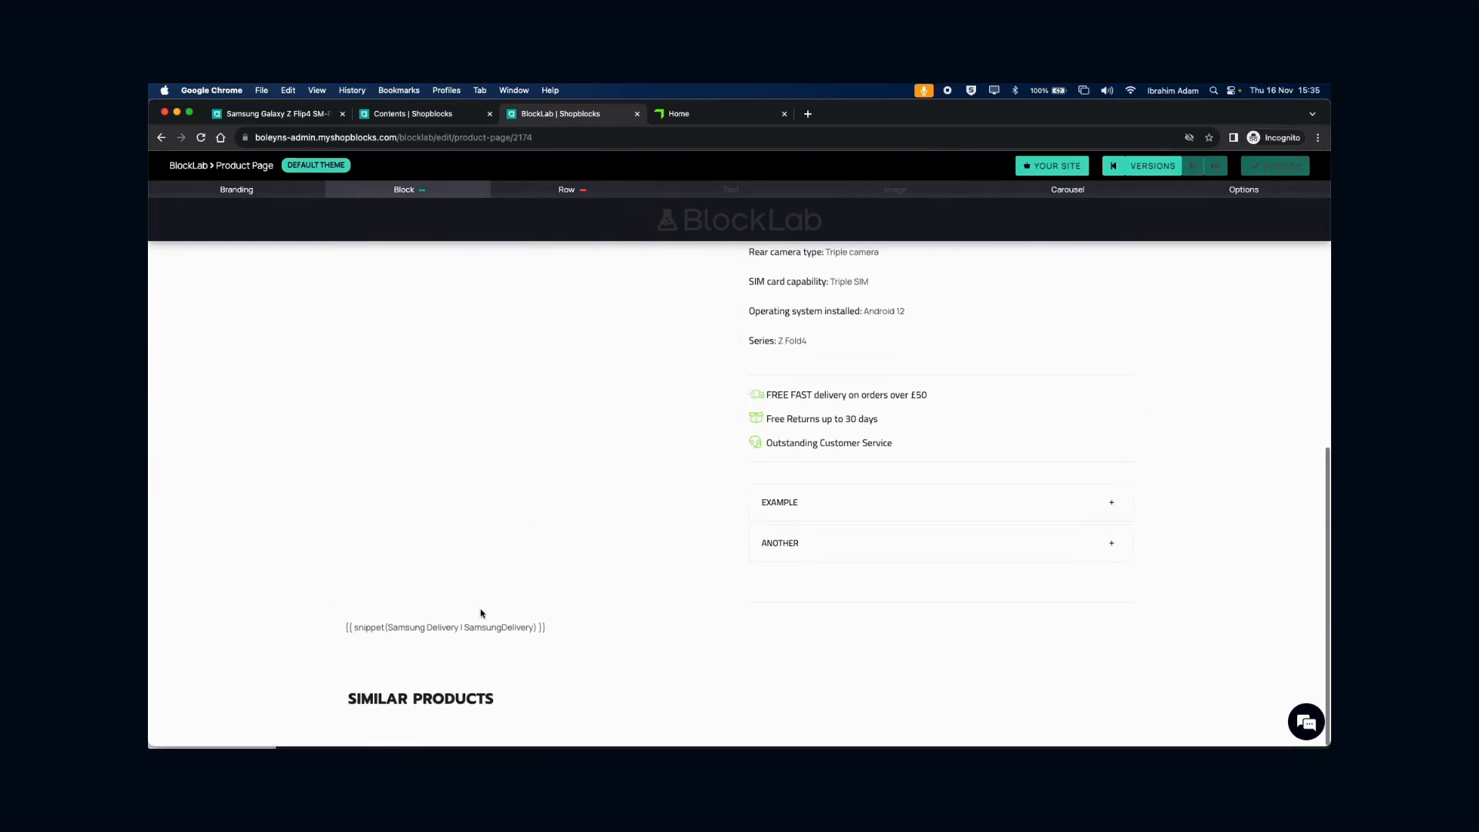
# - Give the snippet block Medium (15px) vertical and horizontal padding and a light grey background, then publish
pyautogui.click(487, 626)
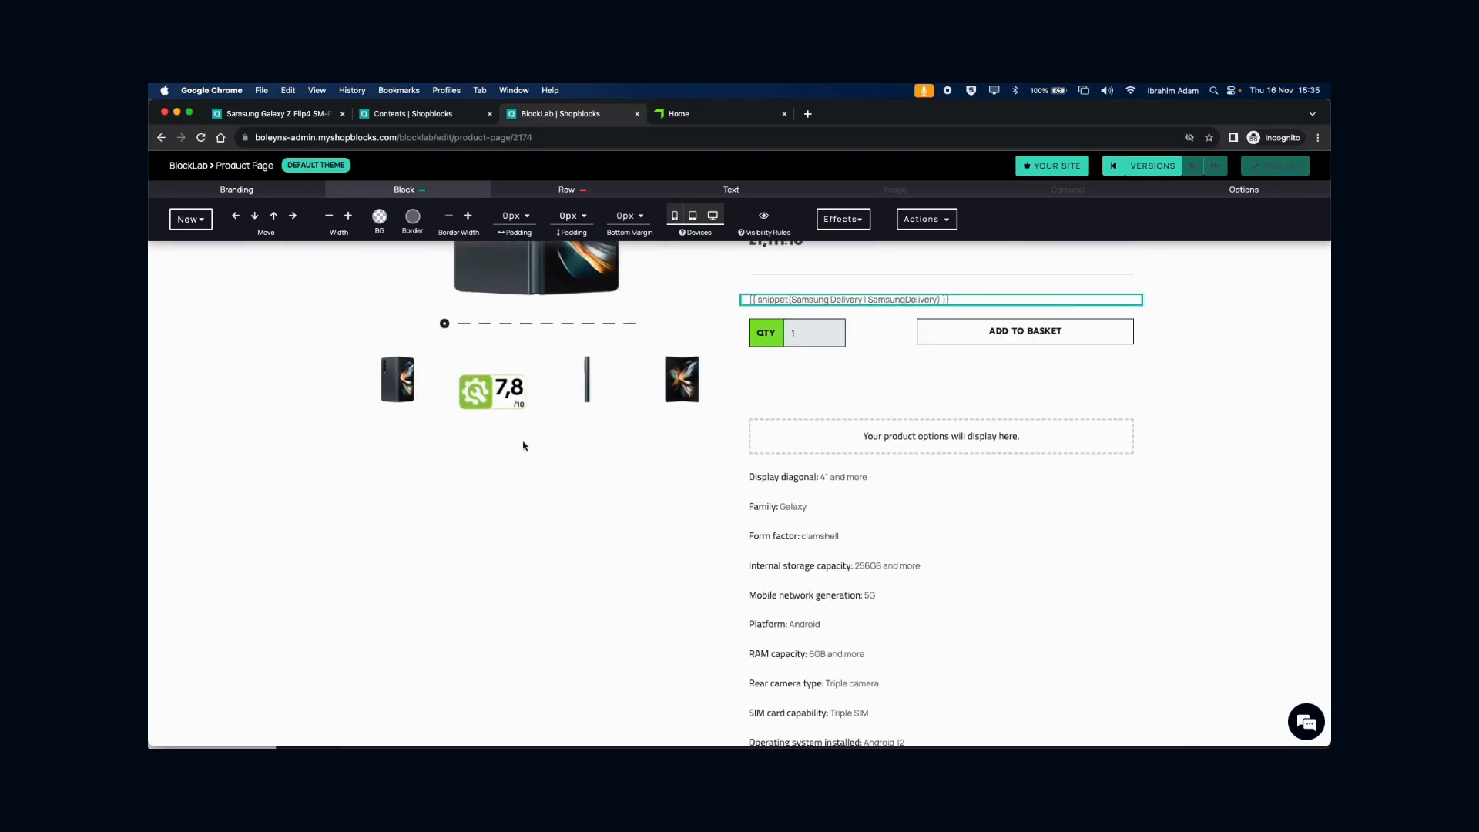
pyautogui.click(569, 216)
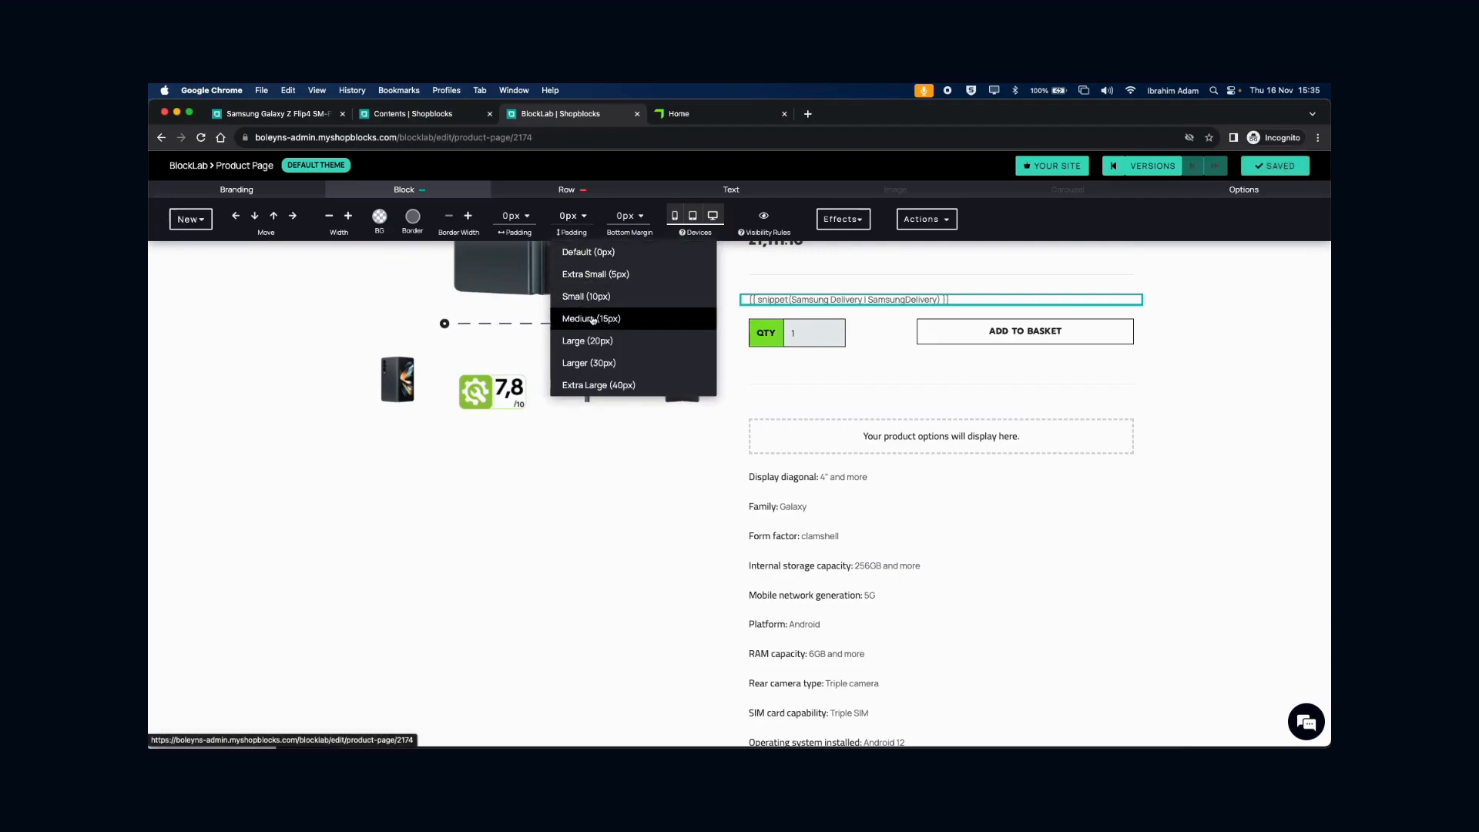
pyautogui.click(593, 319)
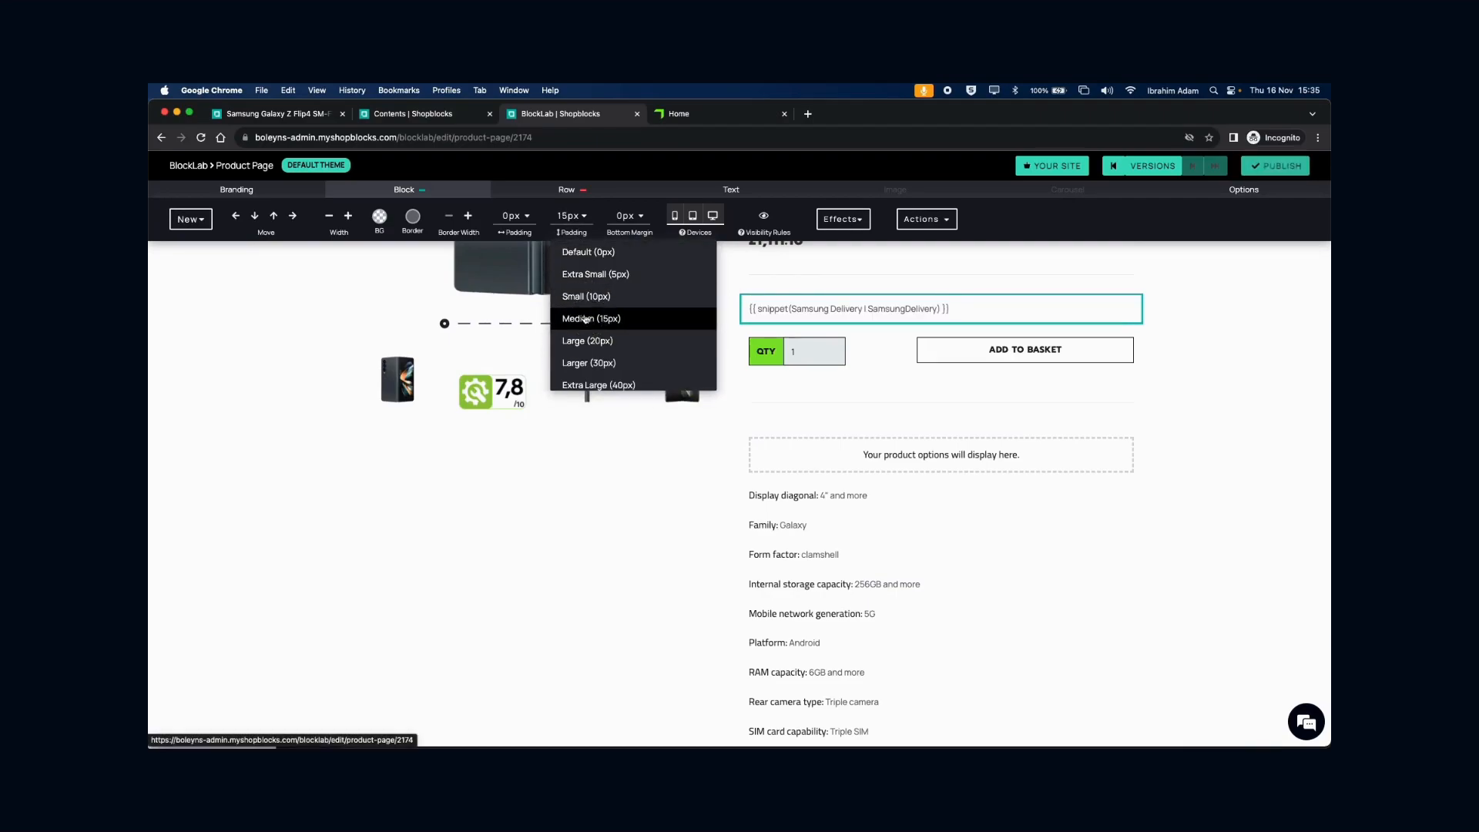
pyautogui.click(509, 219)
pyautogui.click(562, 317)
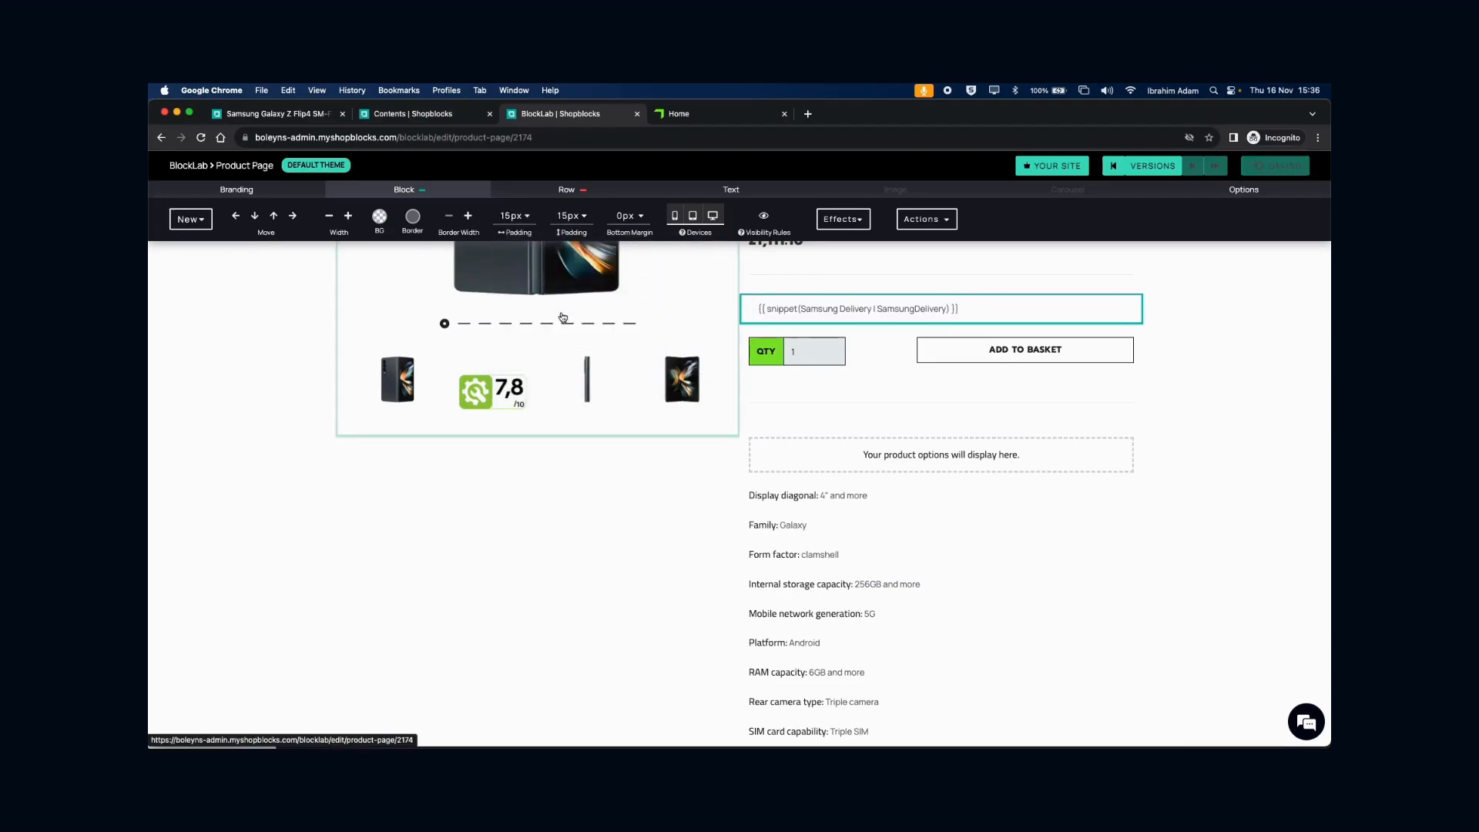
pyautogui.click(379, 217)
pyautogui.click(429, 278)
pyautogui.click(1248, 331)
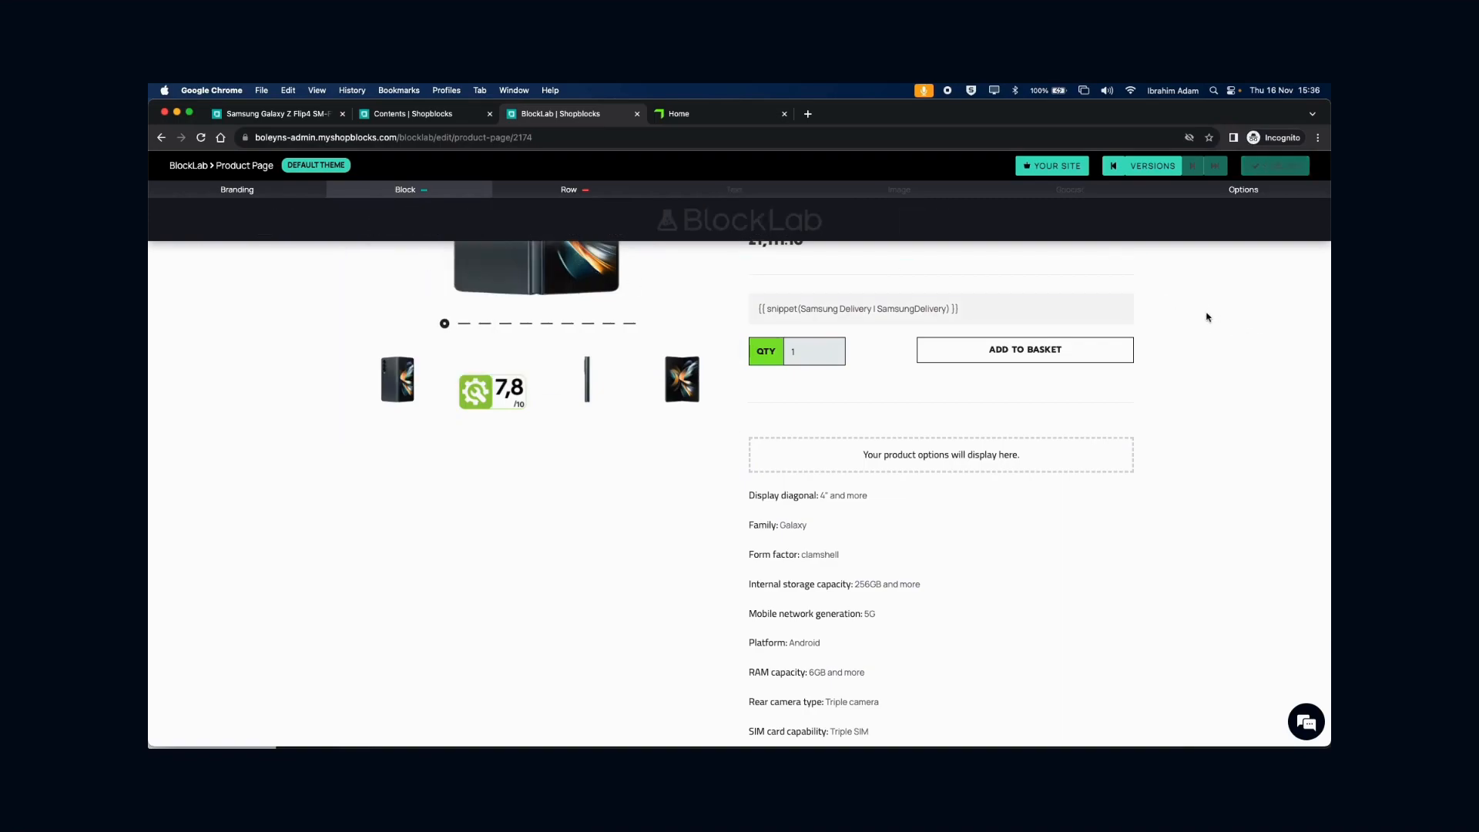
pyautogui.click(1275, 166)
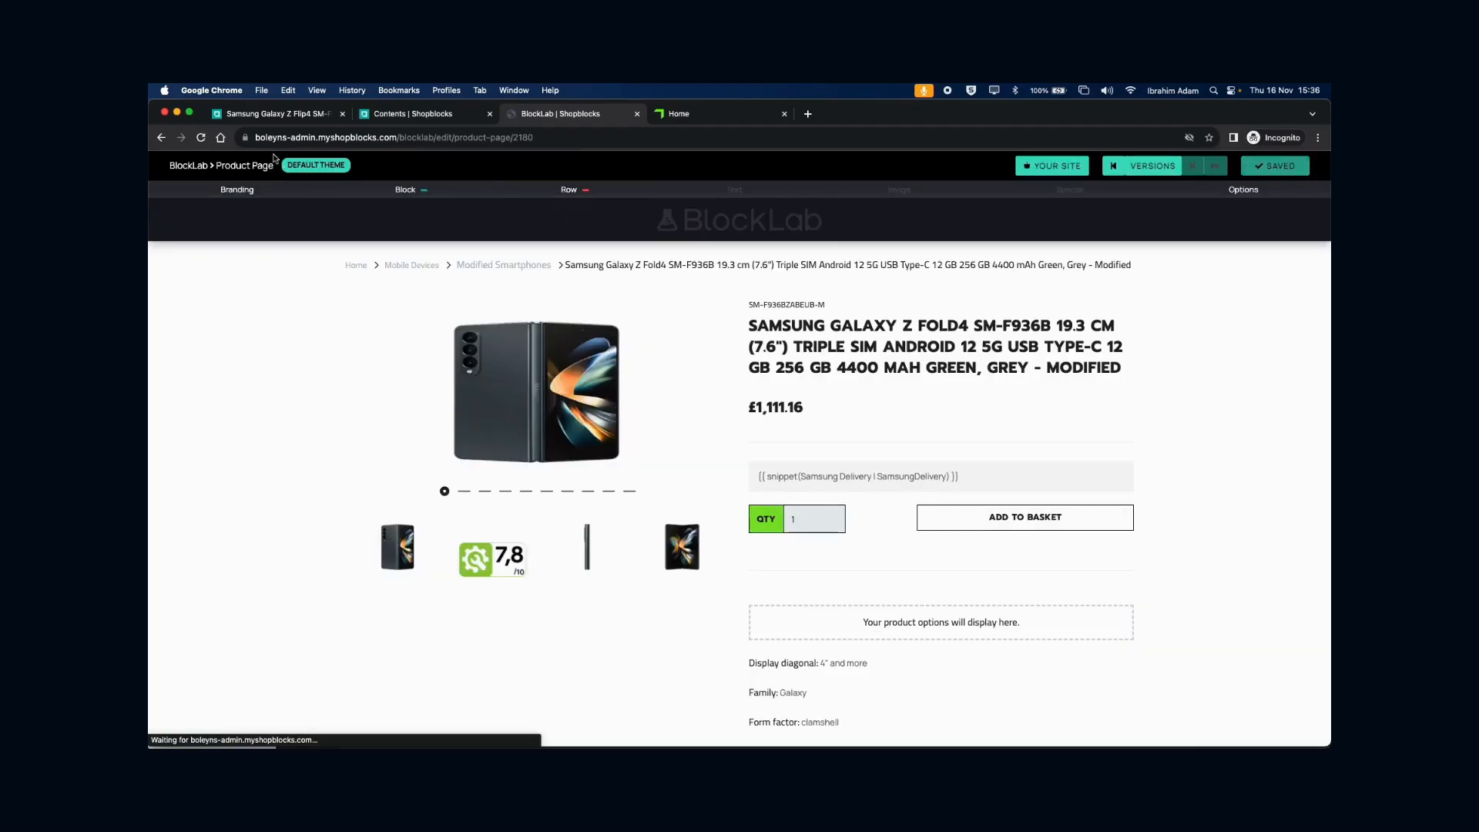
# - Open the Galaxy Z Flip4 on the live storefront and check its Free Next Day Delivery box
pyautogui.click(276, 117)
pyautogui.scroll(3, 971, 333)
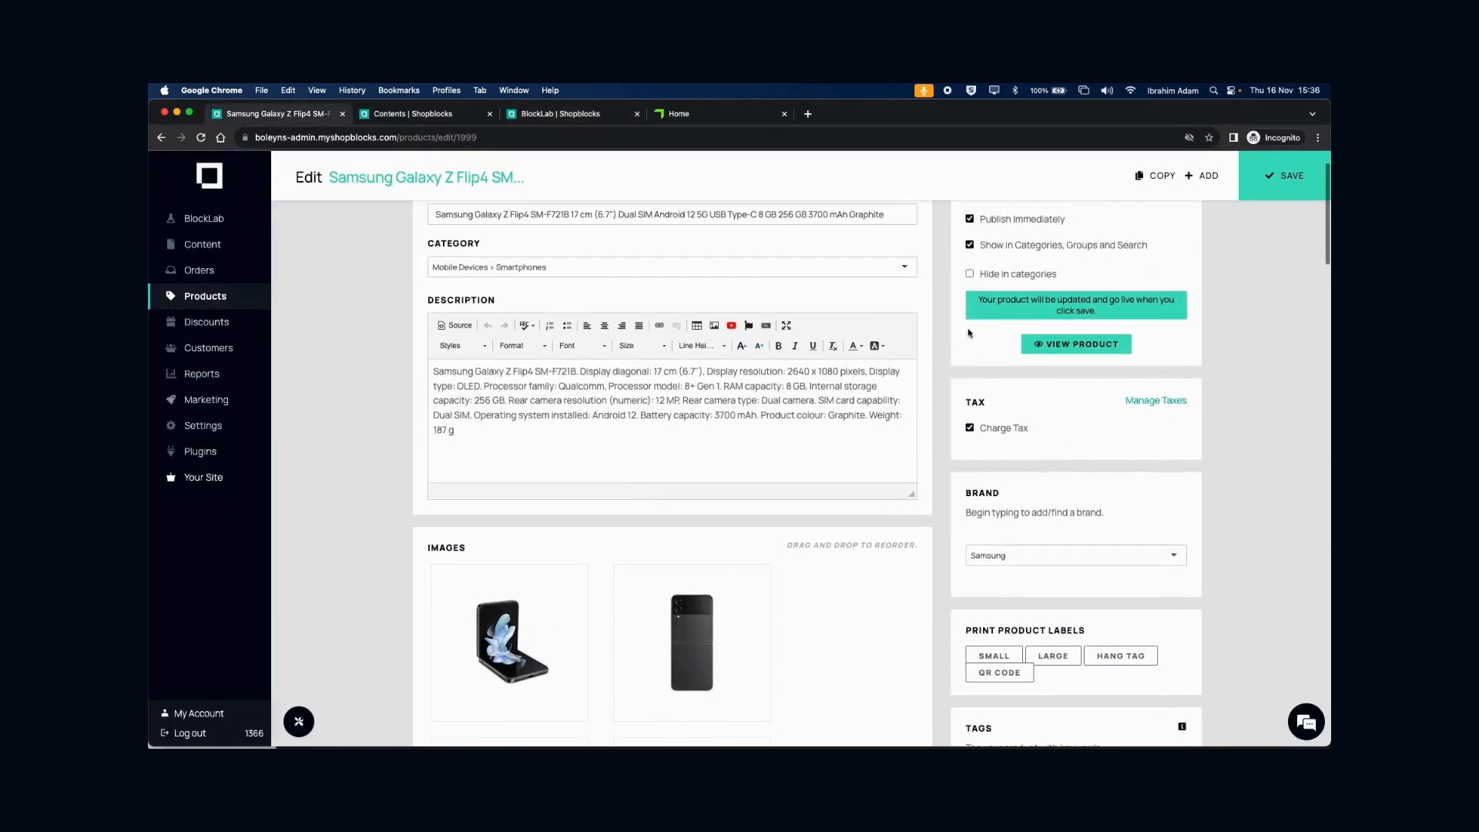
pyautogui.click(1056, 346)
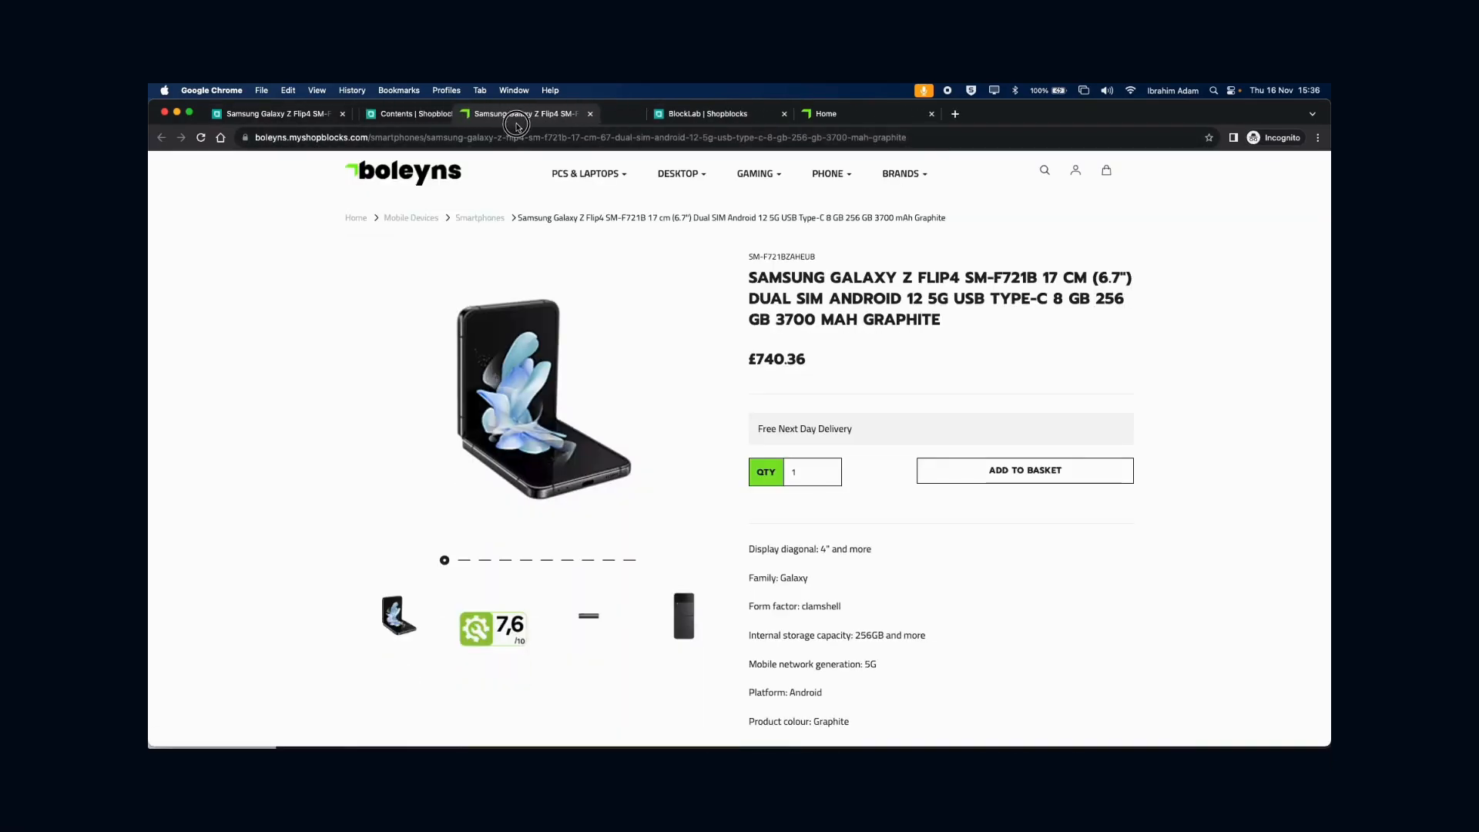
pyautogui.moveTo(516, 123); pyautogui.dragTo(709, 120)
pyautogui.moveTo(758, 432); pyautogui.dragTo(861, 433)
pyautogui.click(857, 437)
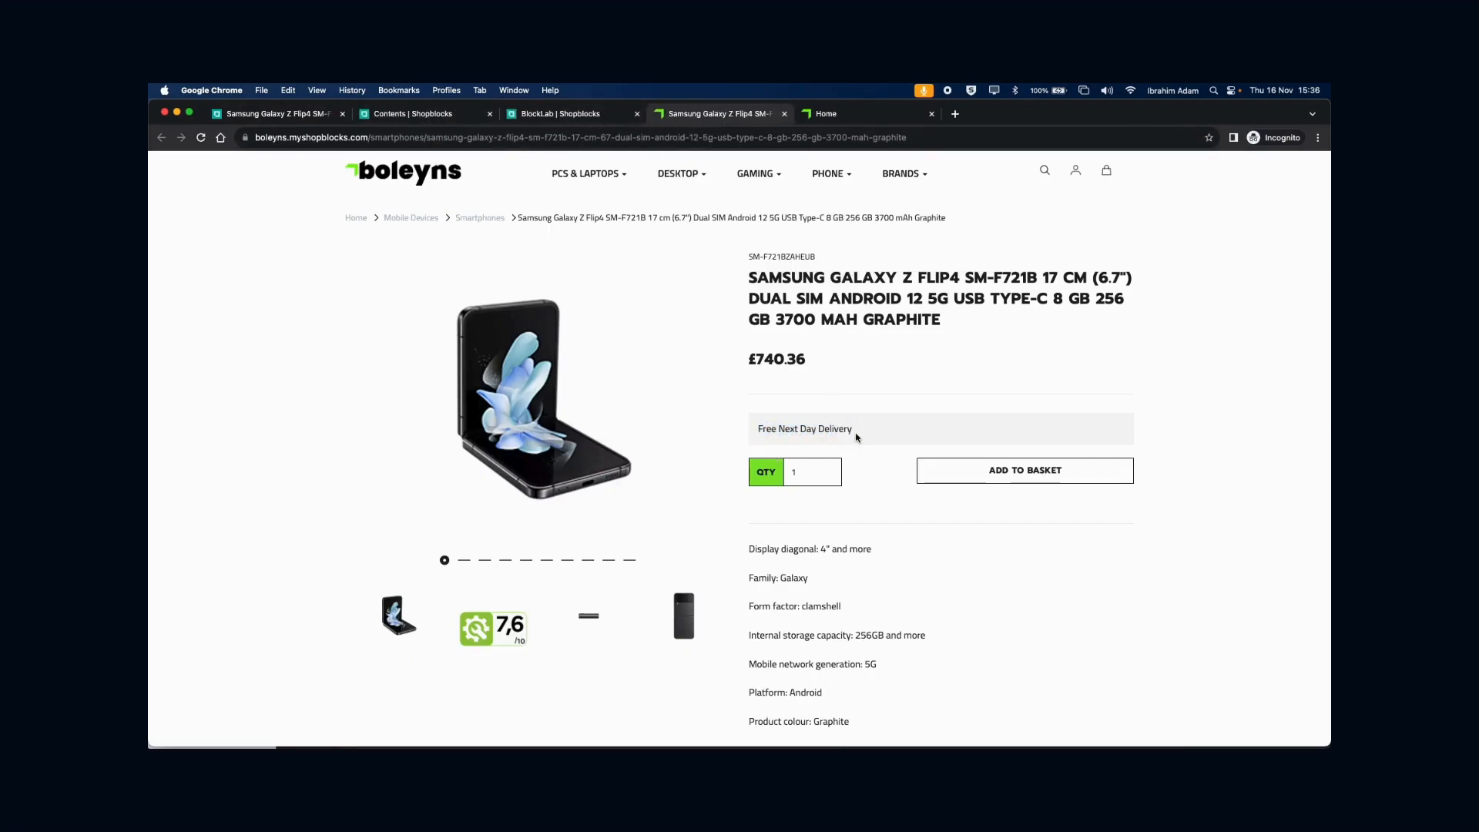
# - View the live Fold4 product page, then start editing the Samsung Delivery snippet's content text
pyautogui.click(574, 114)
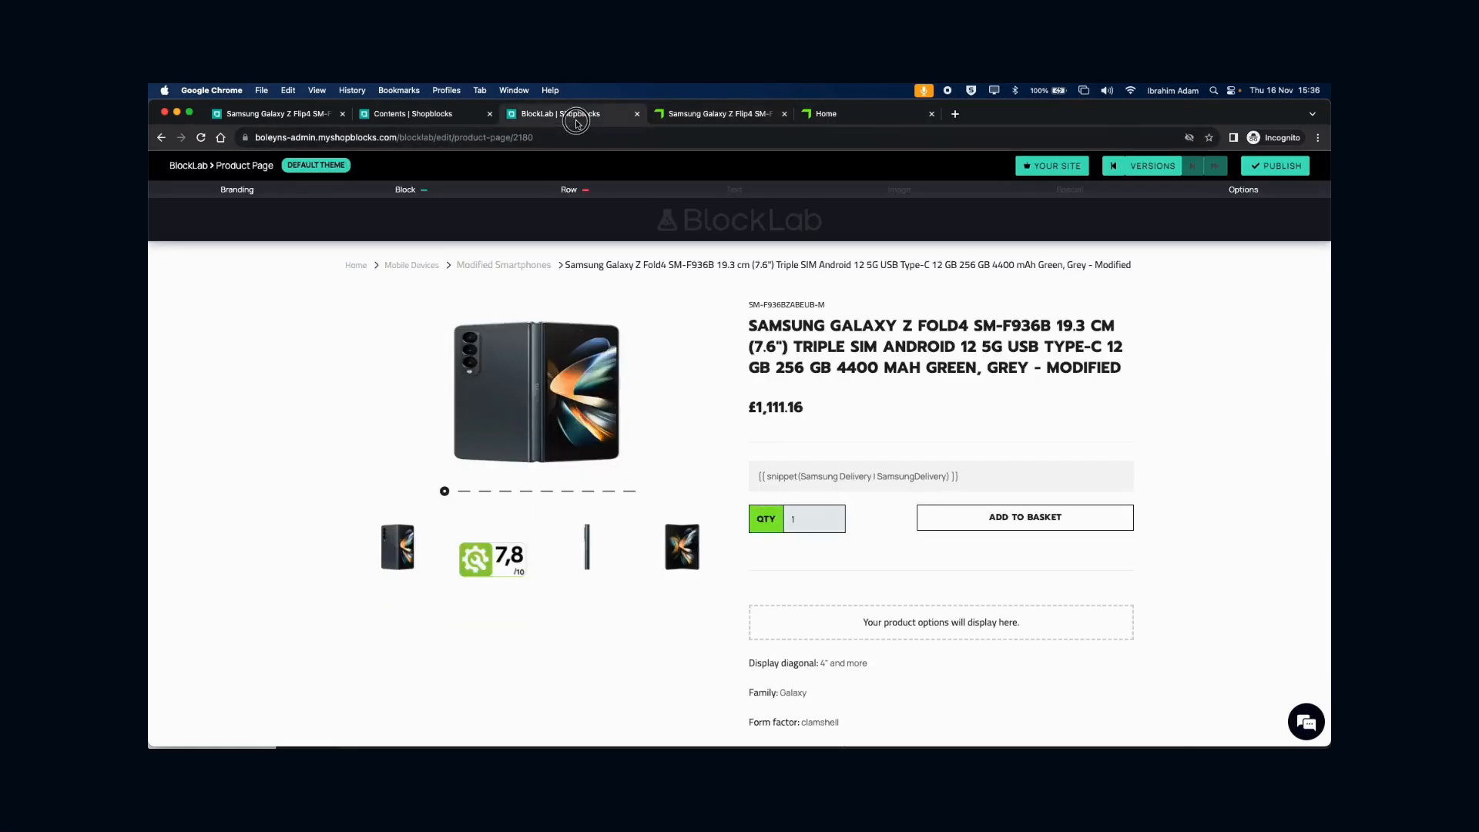
pyautogui.click(1030, 167)
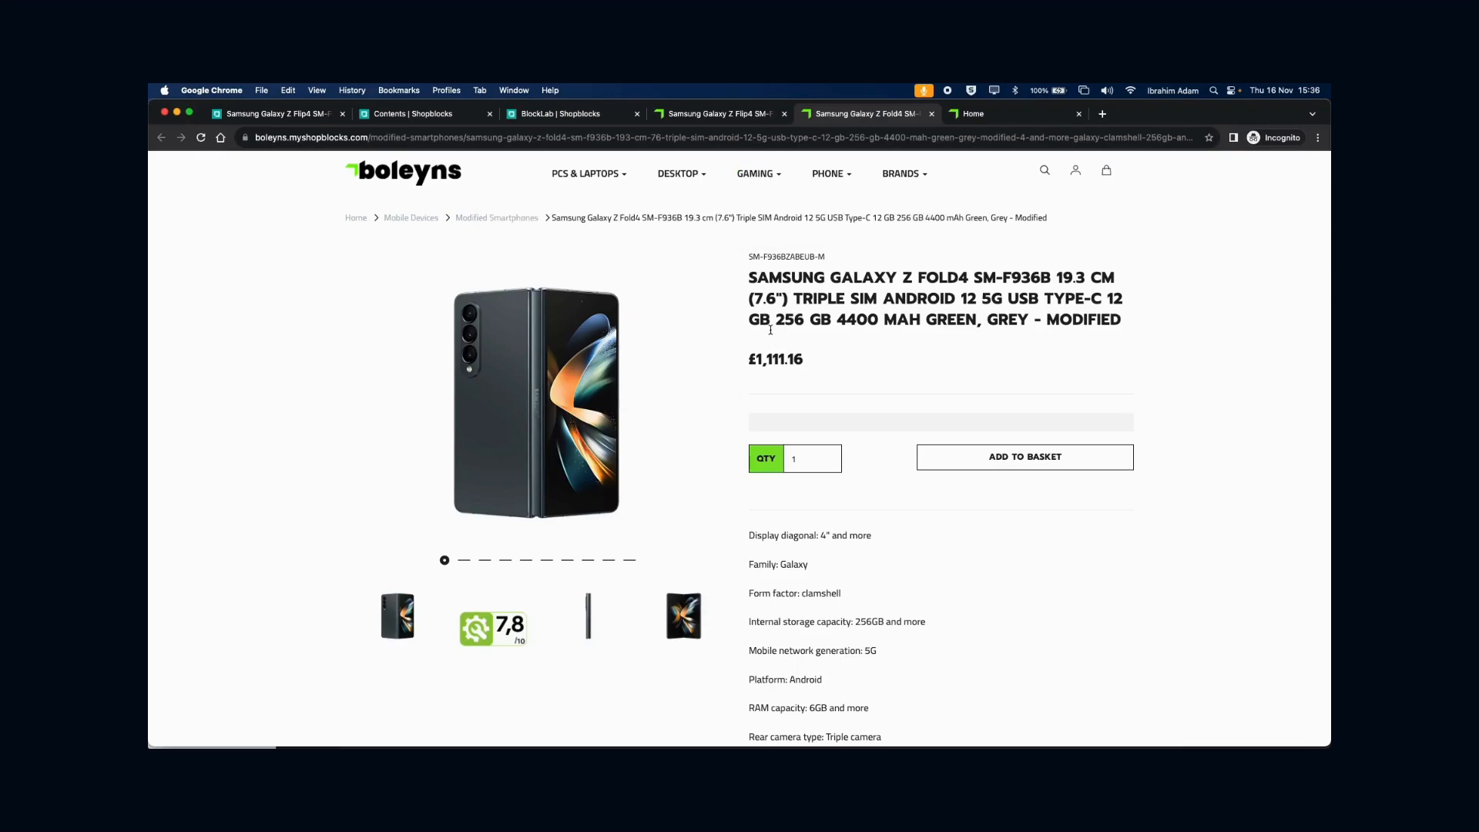
pyautogui.click(399, 115)
pyautogui.click(542, 439)
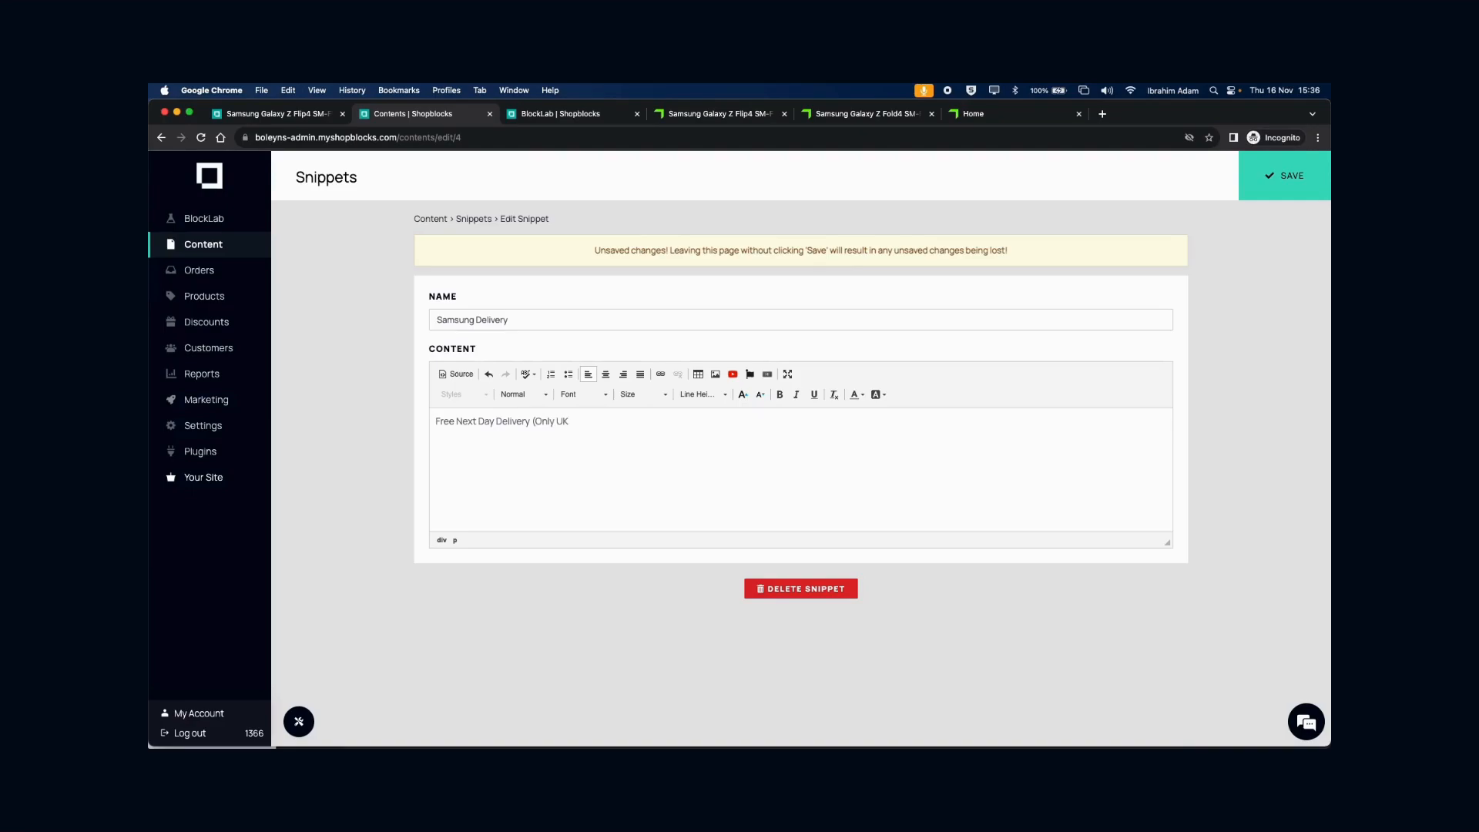
# - Save the snippet as 'Free Next Day Delivery (Only UK addresses)' and verify it on the live Flip4 page
pyautogui.write('addresses')
pyautogui.click(1294, 175)
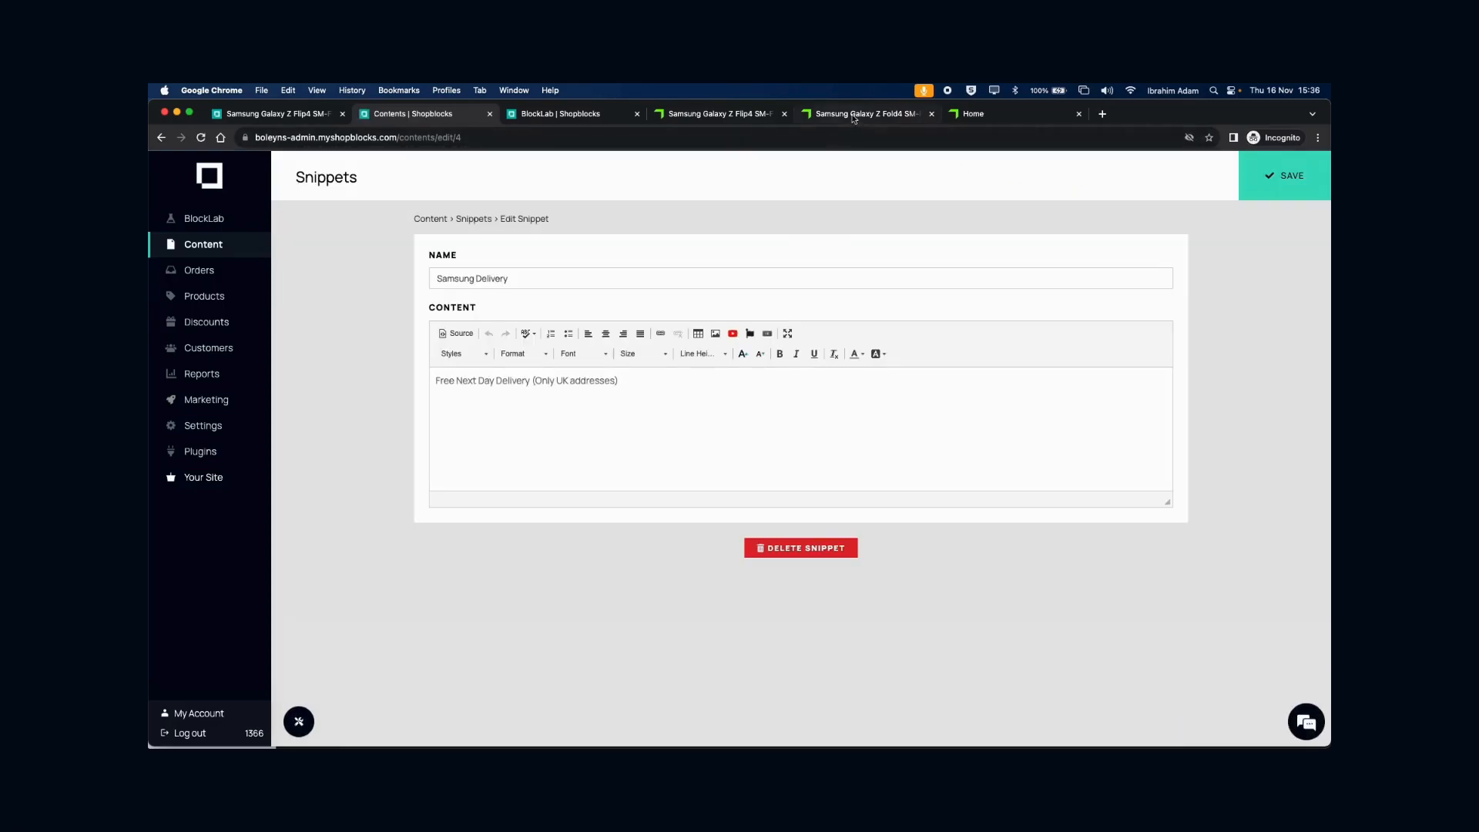
pyautogui.click(854, 117)
pyautogui.click(733, 121)
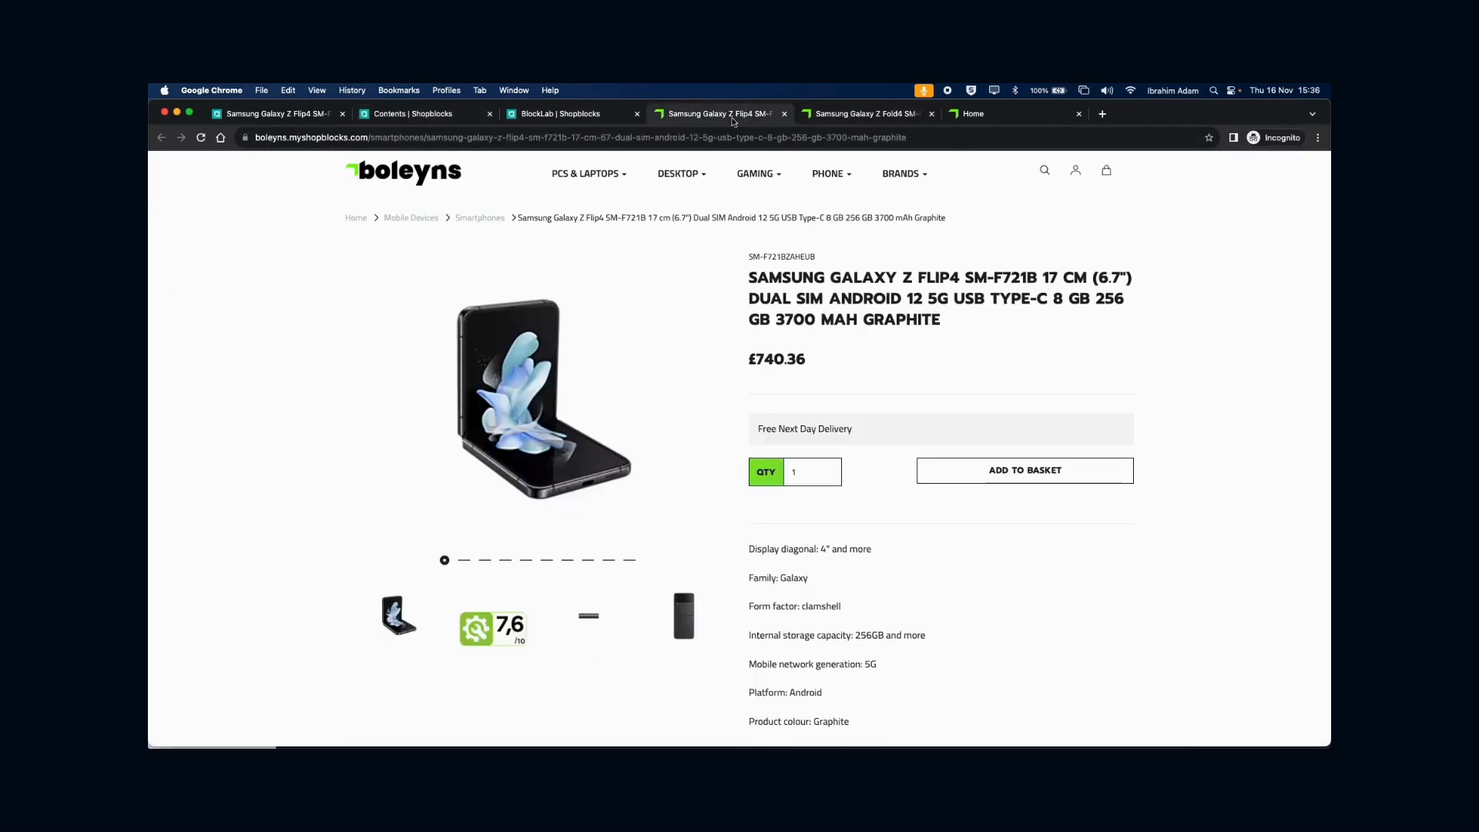
pyautogui.tripleClick(855, 434)
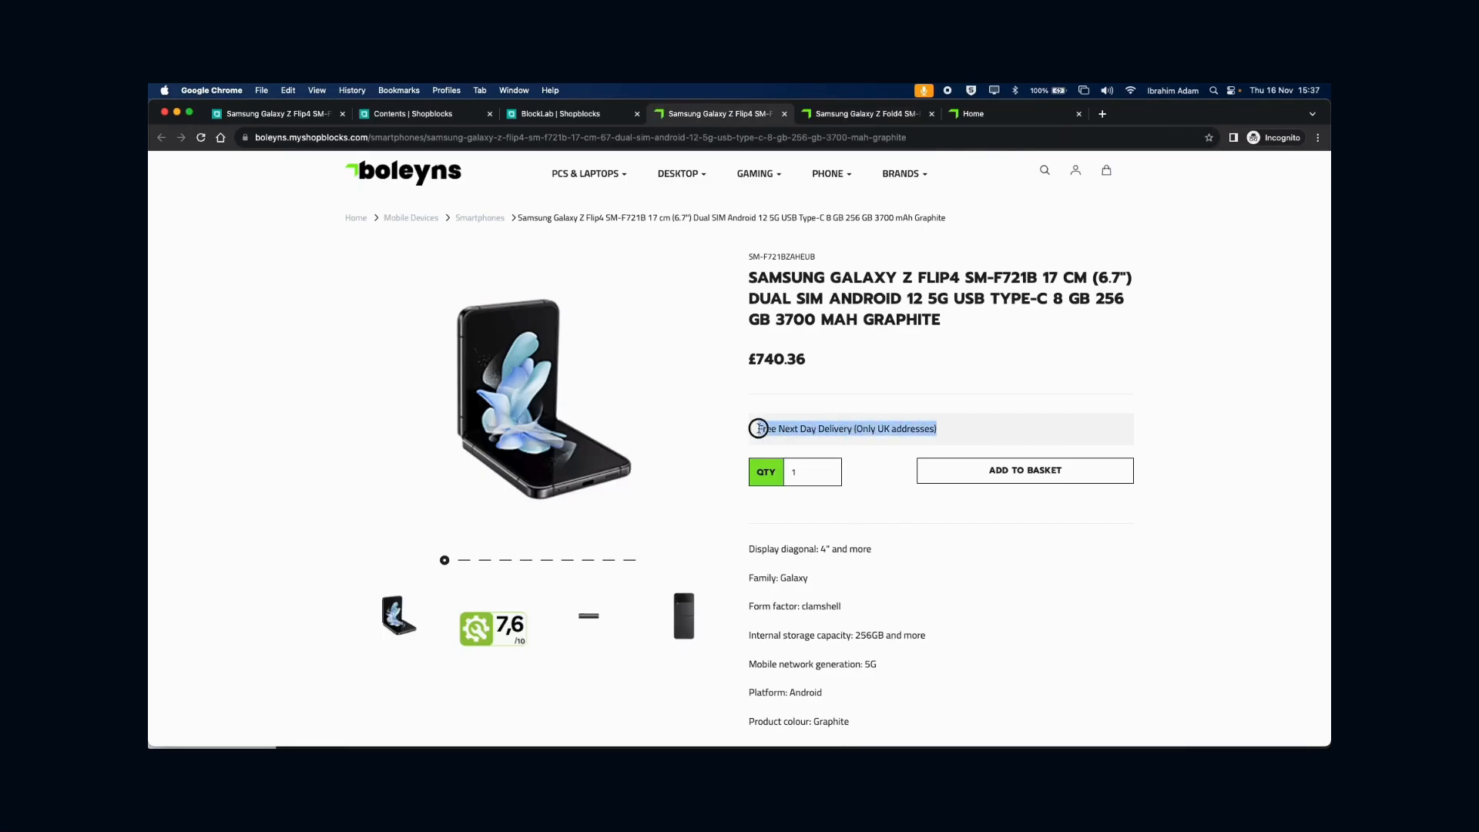